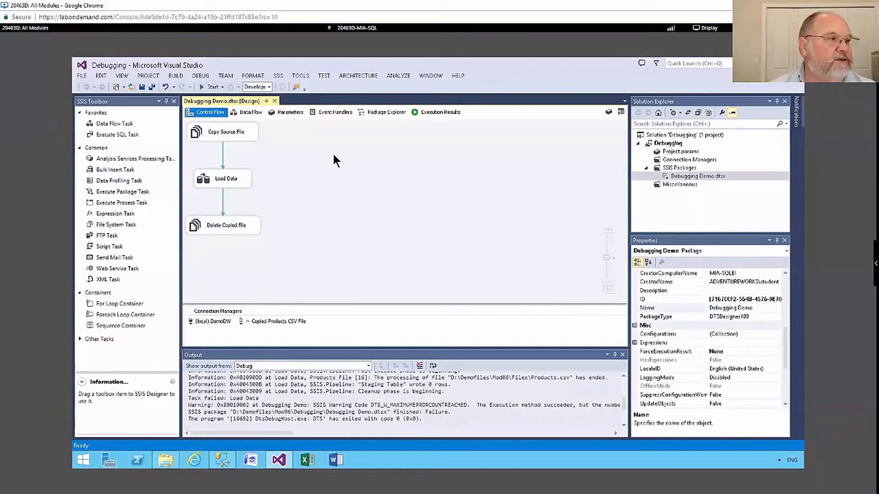
Compare the SSIS menu commands offered with the control flow design surface active and with the package's LoggingMode property selected.
{"action": "left_click", "coordinate": [277, 76]}
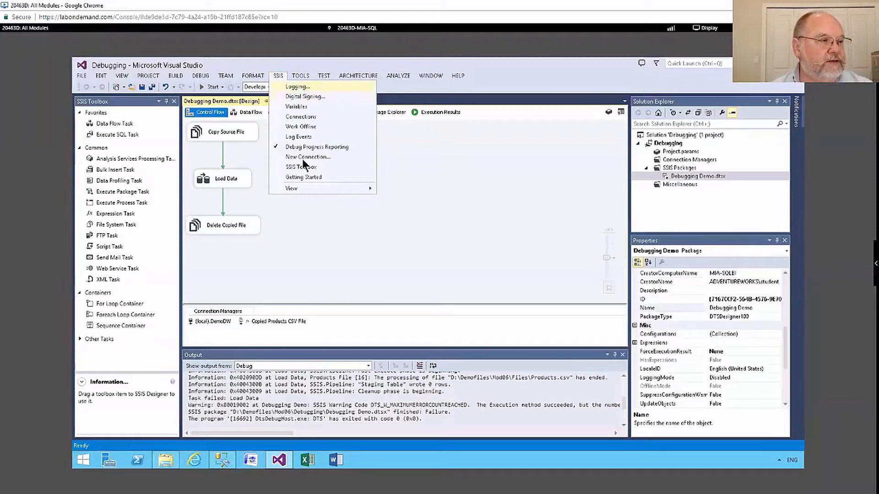
{"action": "left_click", "coordinate": [488, 202]}
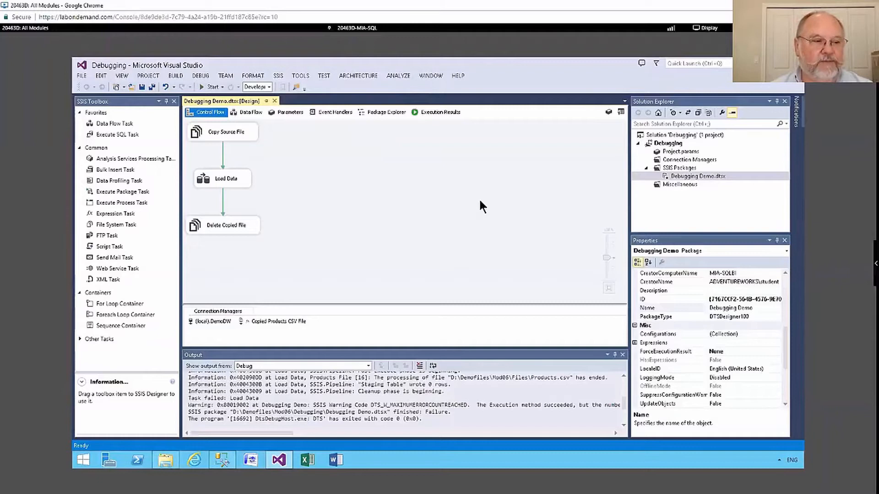
{"action": "left_click", "coordinate": [672, 360]}
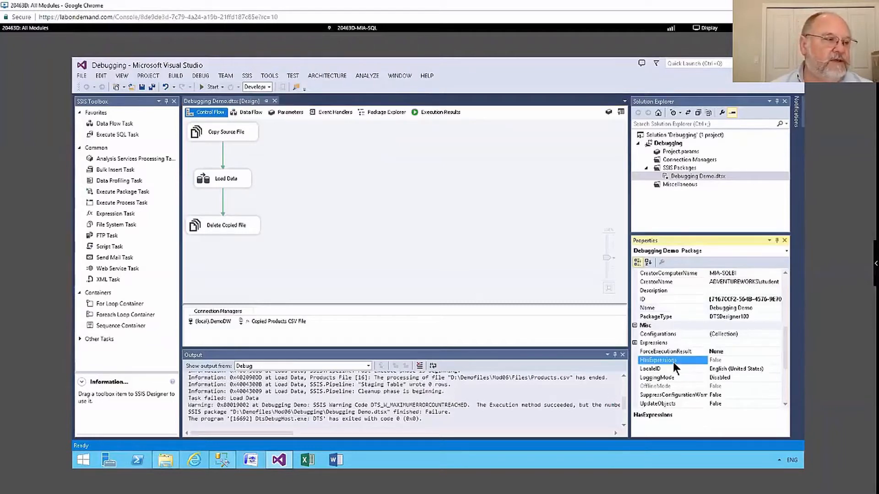
{"action": "left_click", "coordinate": [679, 374]}
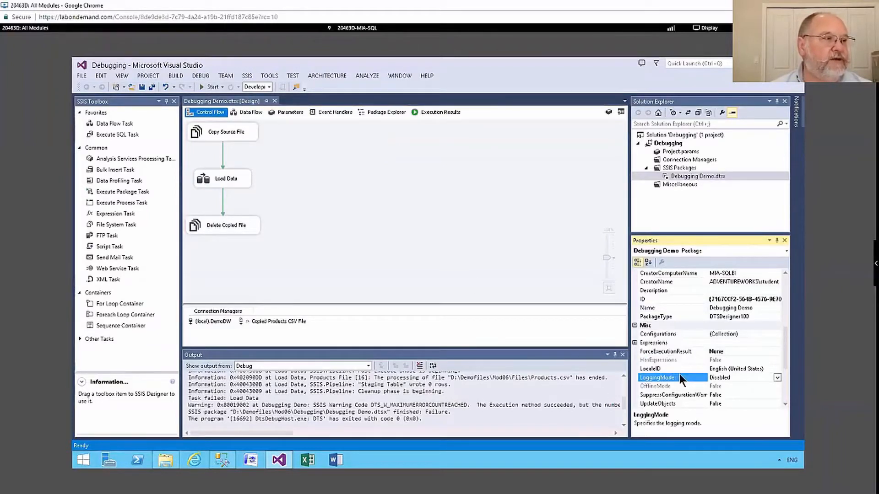
{"action": "left_click", "coordinate": [245, 73]}
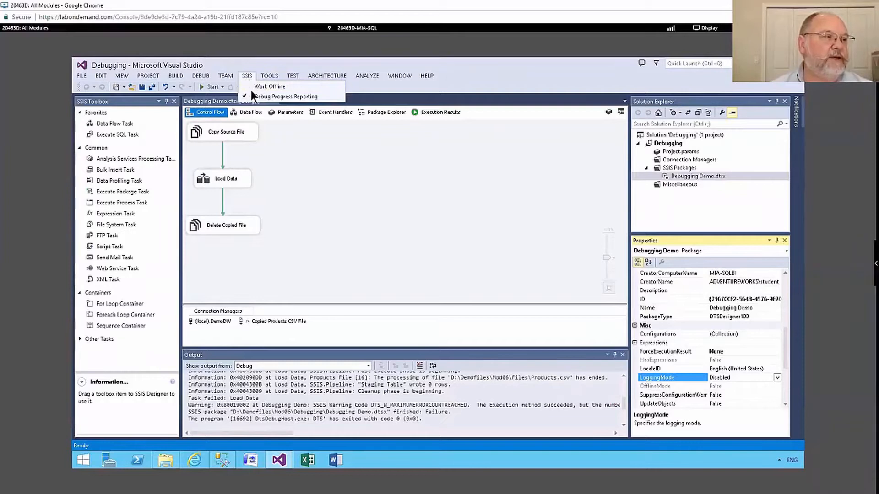
{"action": "left_click", "coordinate": [308, 96]}
{"action": "left_click", "coordinate": [278, 77]}
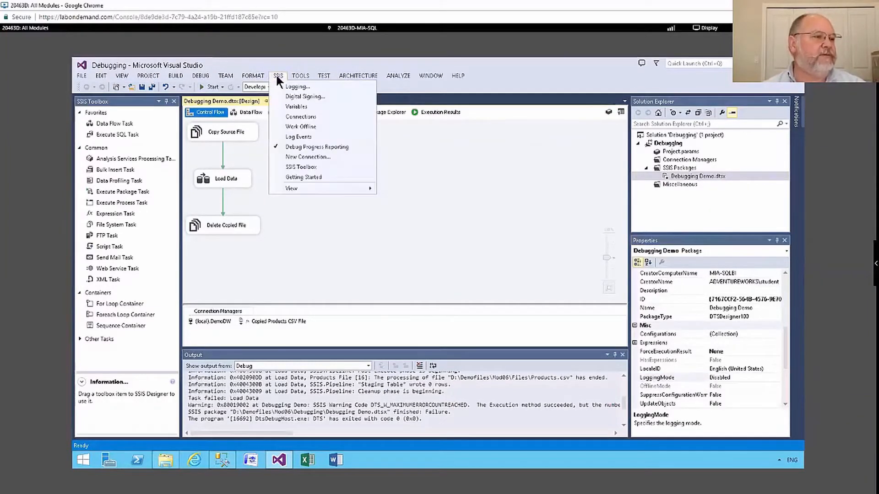
{"action": "left_click", "coordinate": [457, 245]}
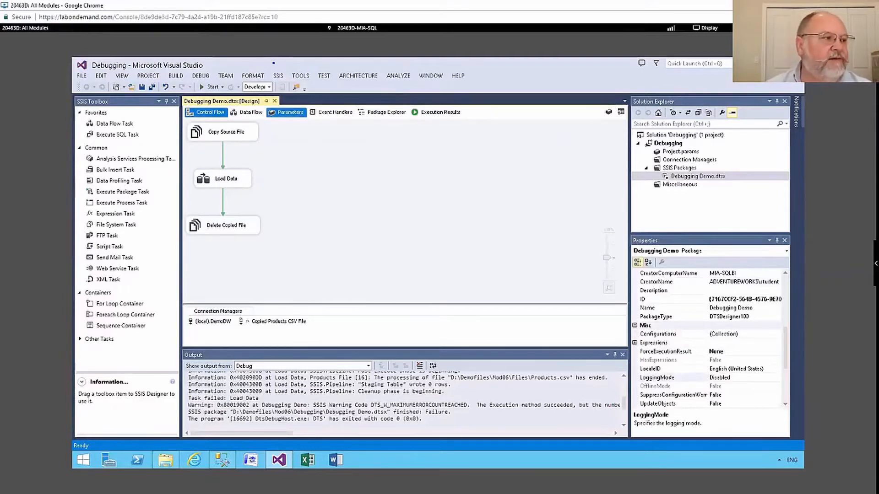
{"action": "mouse_move", "coordinate": [259, 63]}
{"action": "left_mouse_down"}
{"action": "mouse_move", "coordinate": [232, 84]}
{"action": "mouse_move", "coordinate": [273, 71]}
{"action": "mouse_move", "coordinate": [255, 62]}
{"action": "left_mouse_up"}
{"action": "key", "text": "Escape"}
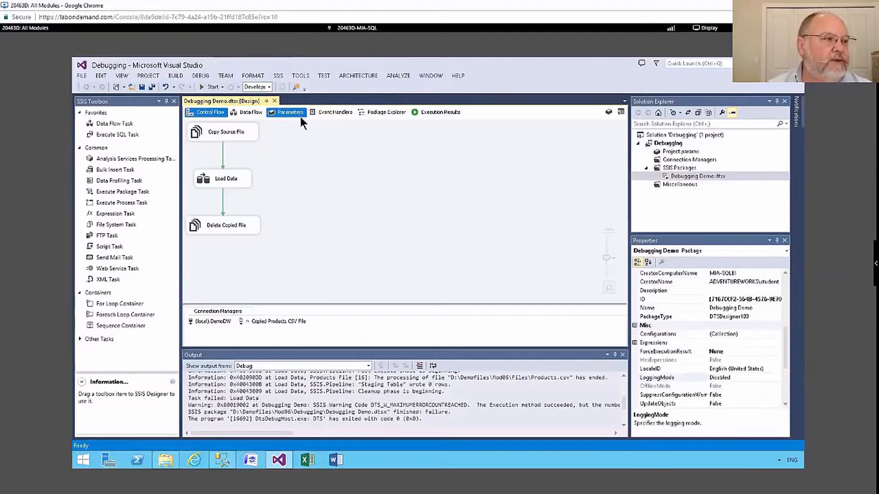
{"action": "left_click", "coordinate": [258, 75]}
{"action": "left_click", "coordinate": [281, 74]}
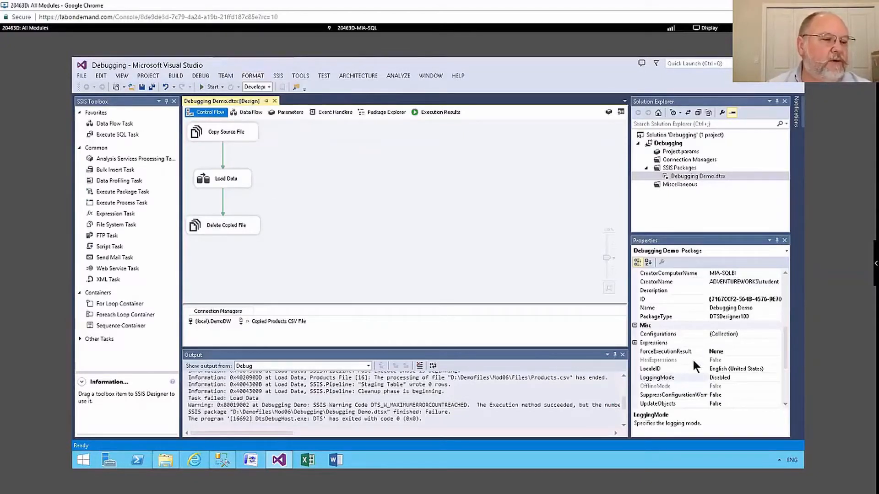
{"action": "left_click", "coordinate": [677, 379]}
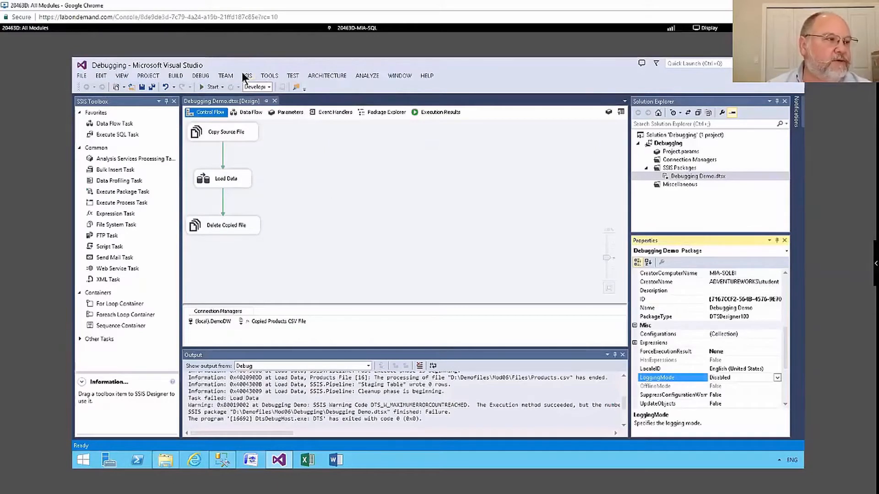
{"action": "left_click", "coordinate": [246, 76]}
{"action": "left_click", "coordinate": [360, 170]}
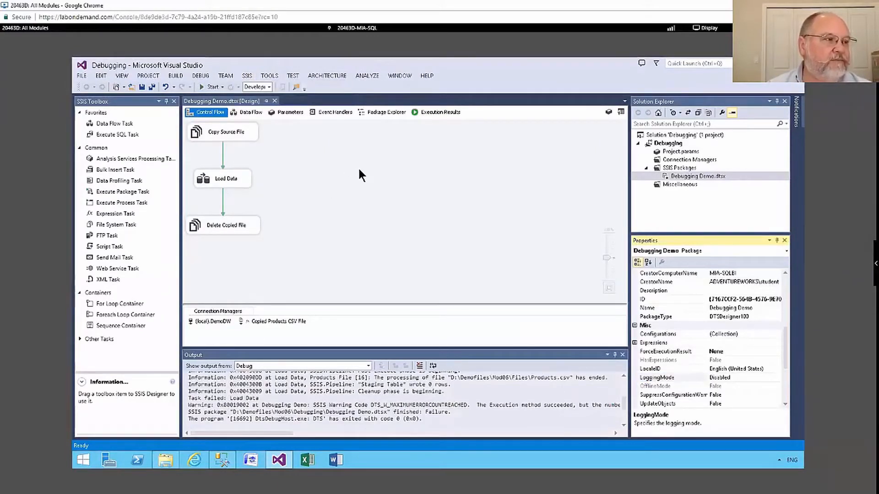
{"action": "left_click", "coordinate": [359, 169]}
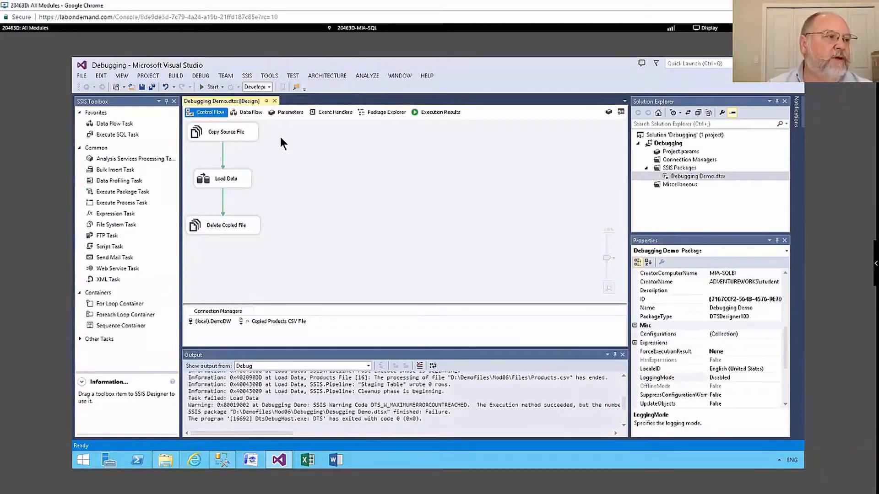
{"action": "left_click", "coordinate": [279, 76]}
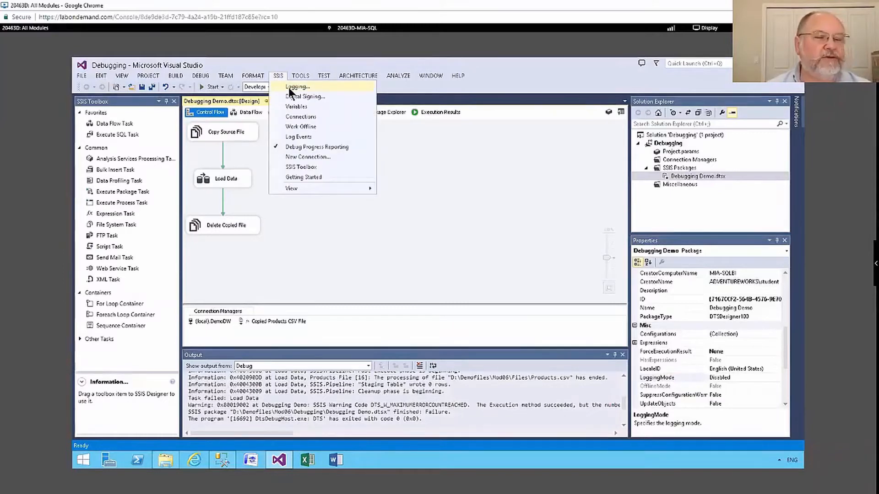
{"action": "left_click", "coordinate": [289, 87]}
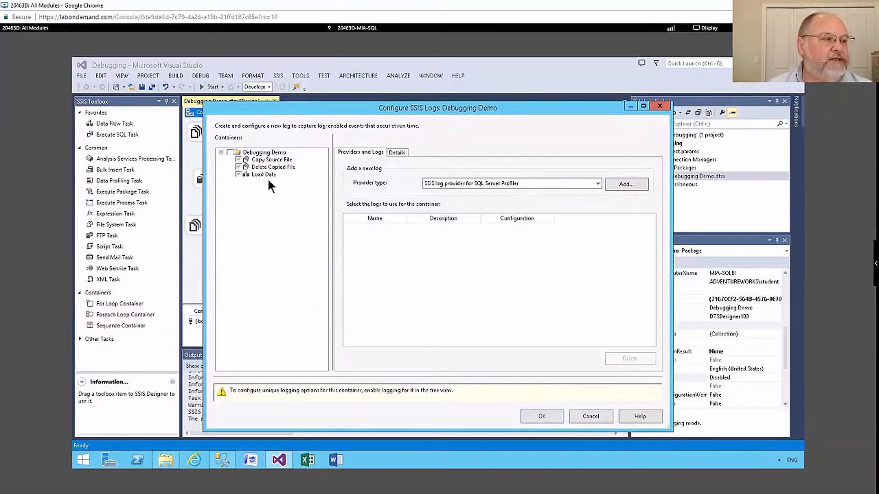
{"action": "left_click", "coordinate": [591, 417]}
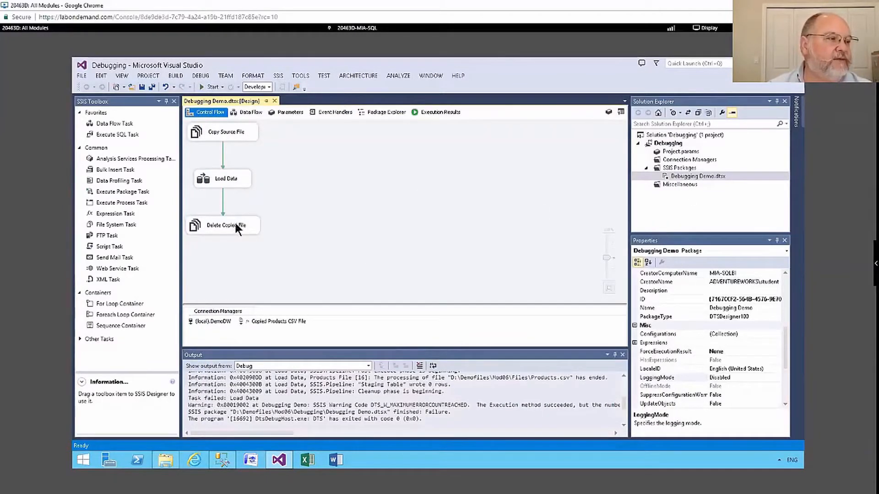
Open the SSIS logging configuration and enable logging for the Debugging Demo package and individually for its Load Data task.
{"action": "left_click", "coordinate": [278, 76]}
{"action": "left_click", "coordinate": [292, 87]}
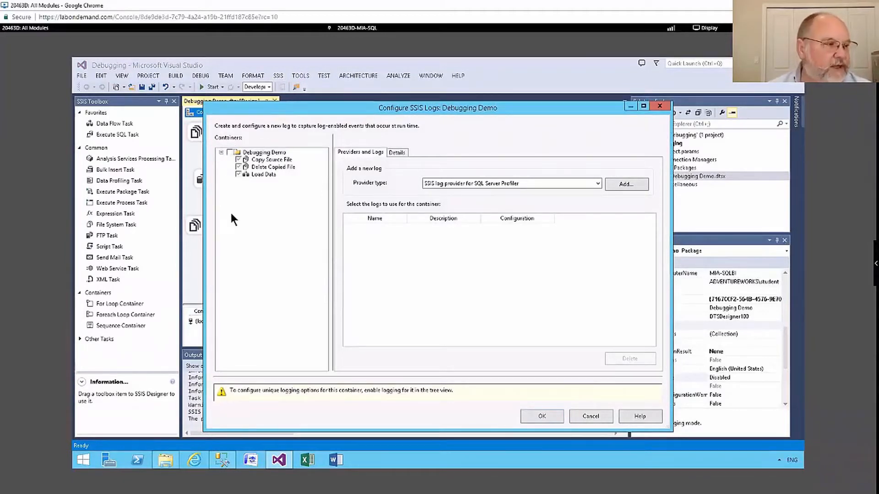
{"action": "mouse_move", "coordinate": [230, 212]}
{"action": "left_mouse_down"}
{"action": "mouse_move", "coordinate": [256, 247]}
{"action": "mouse_move", "coordinate": [284, 257]}
{"action": "left_mouse_up"}
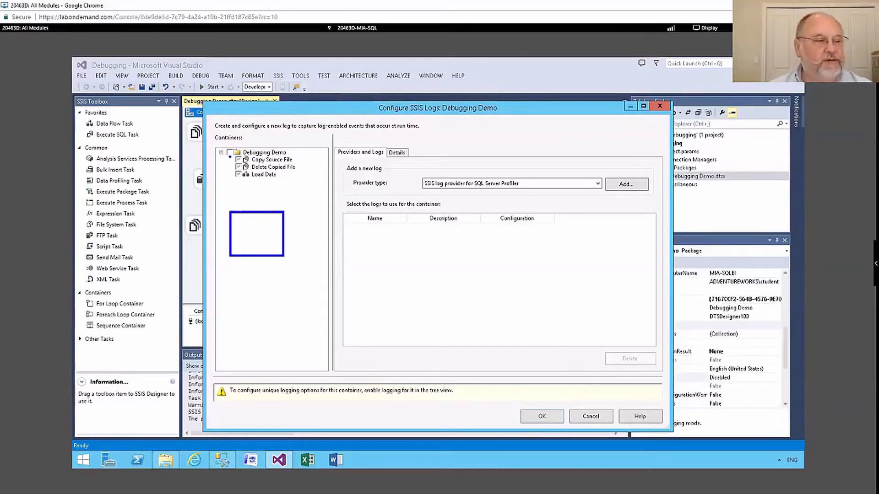
{"action": "mouse_move", "coordinate": [237, 231]}
{"action": "left_mouse_down"}
{"action": "mouse_move", "coordinate": [241, 251]}
{"action": "mouse_move", "coordinate": [292, 220]}
{"action": "mouse_move", "coordinate": [255, 221]}
{"action": "mouse_move", "coordinate": [269, 244]}
{"action": "mouse_move", "coordinate": [249, 252]}
{"action": "left_mouse_up"}
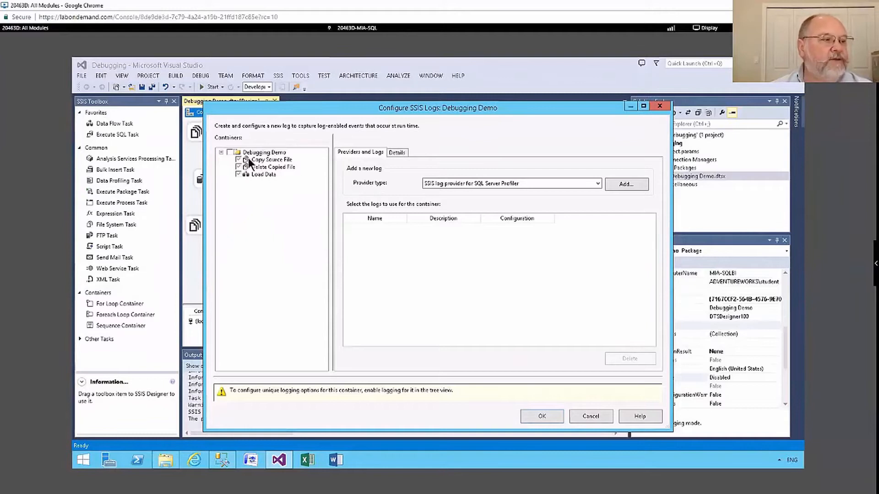
{"action": "left_click", "coordinate": [229, 152]}
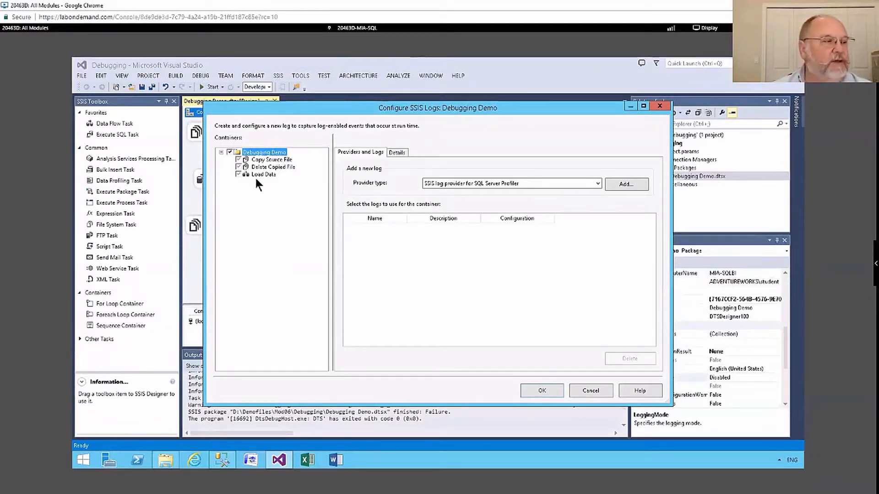
{"action": "left_click", "coordinate": [237, 174]}
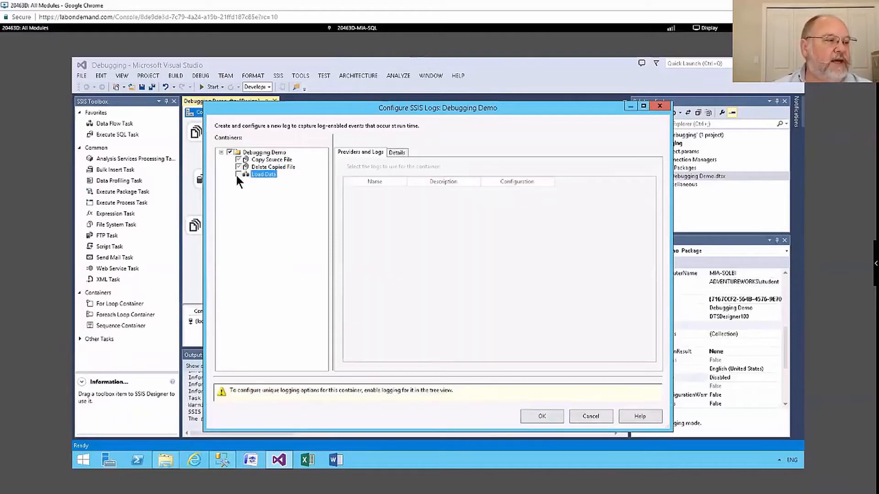
{"action": "left_click", "coordinate": [238, 174]}
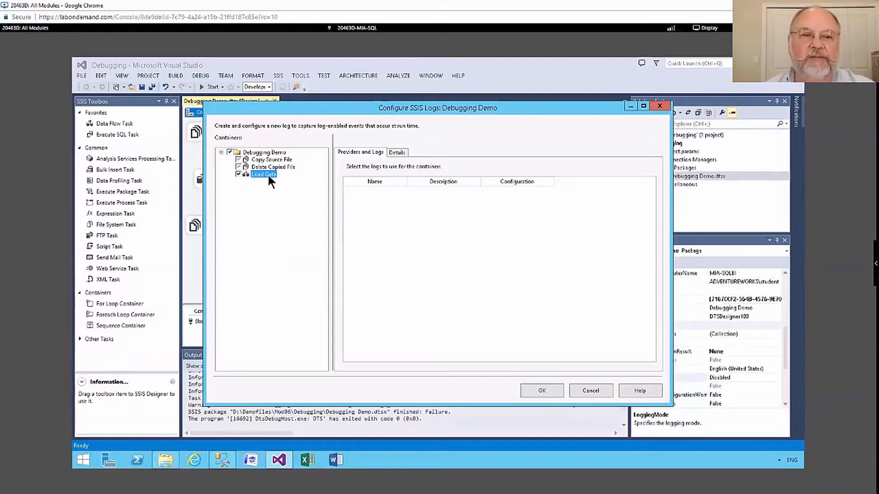
Add an SSIS log provider for SQL Server to the Debugging Demo package.
{"action": "left_click", "coordinate": [265, 152]}
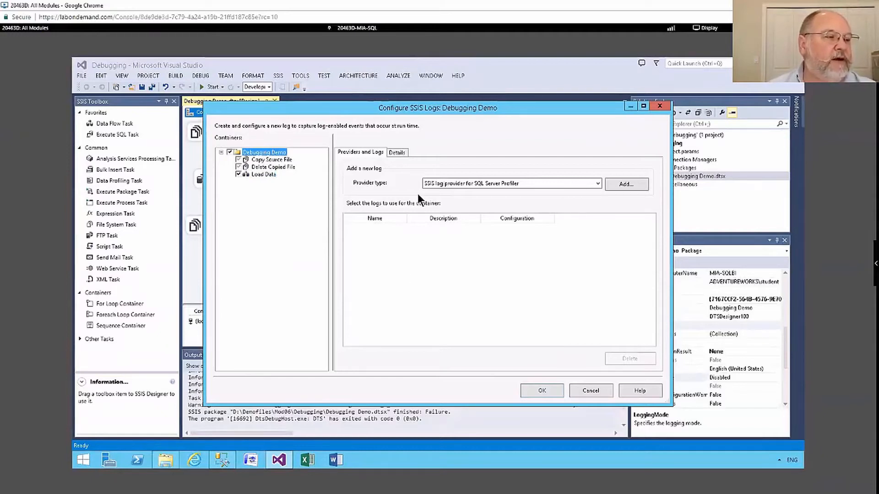
{"action": "left_click", "coordinate": [597, 183]}
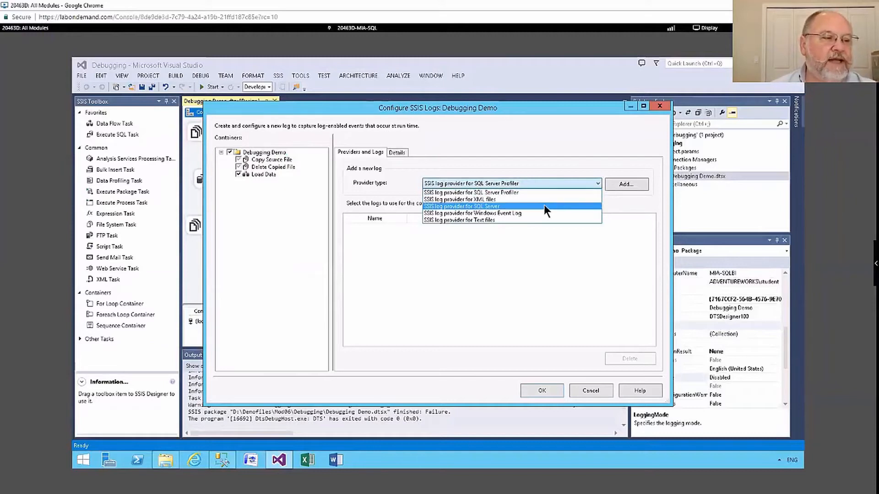
{"action": "left_click", "coordinate": [517, 205]}
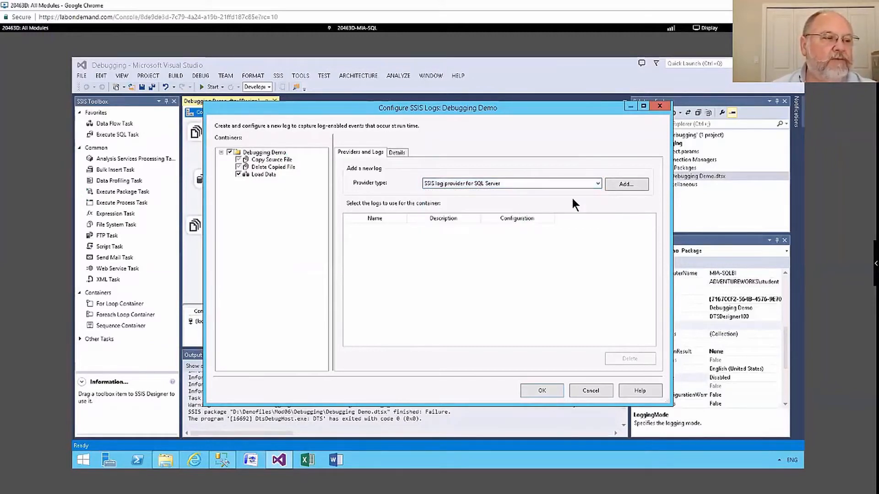
{"action": "left_click", "coordinate": [622, 183]}
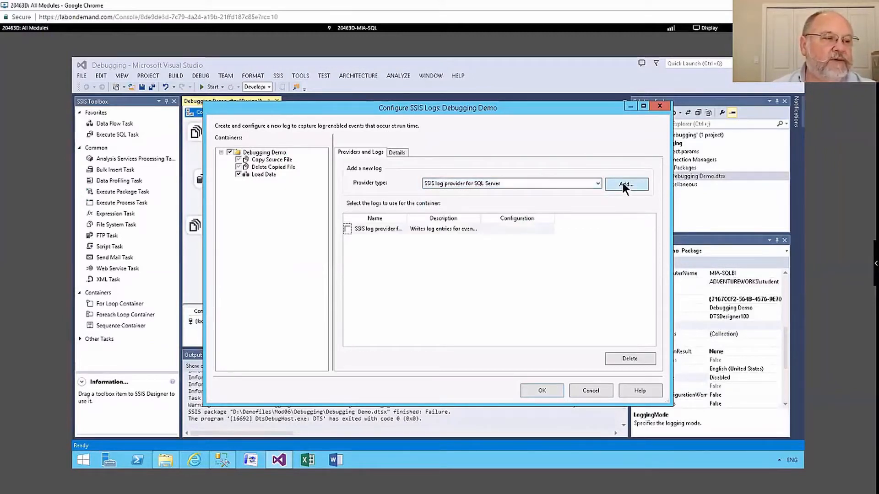
Add an SSIS log provider for Text files to the package's list of logs.
{"action": "left_click", "coordinate": [597, 182]}
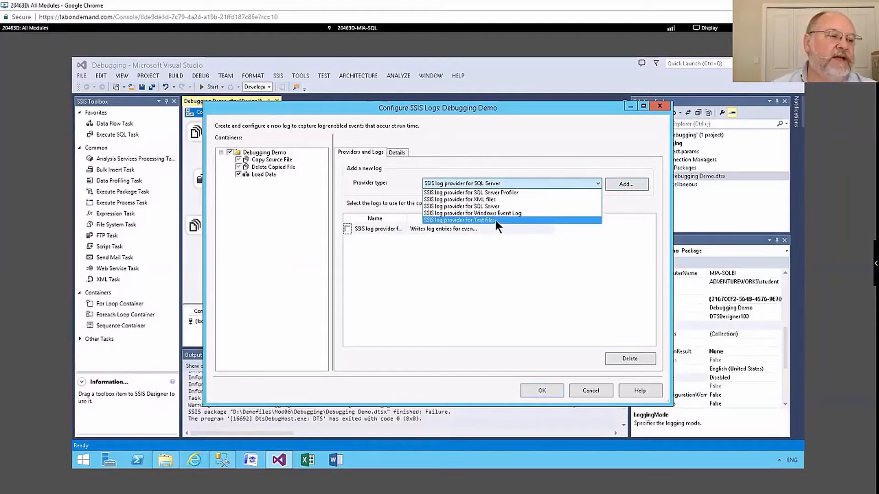
{"action": "left_click", "coordinate": [495, 220]}
{"action": "left_click", "coordinate": [616, 185]}
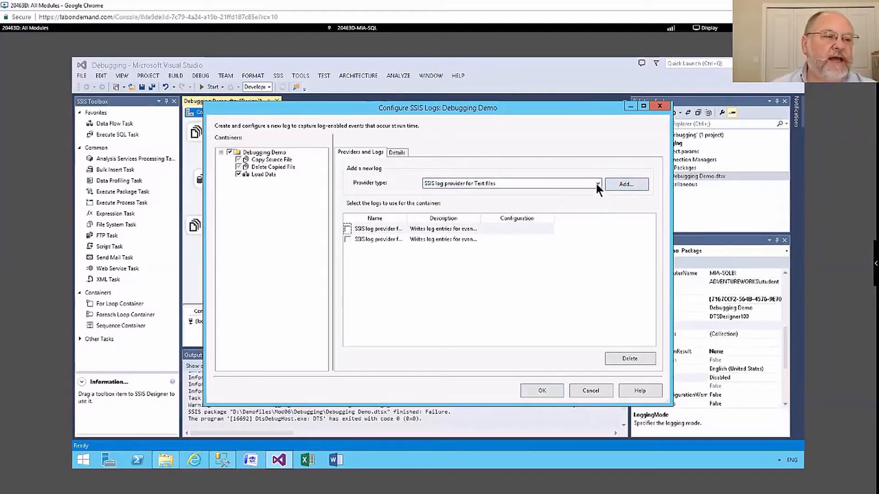
{"action": "left_click", "coordinate": [597, 183]}
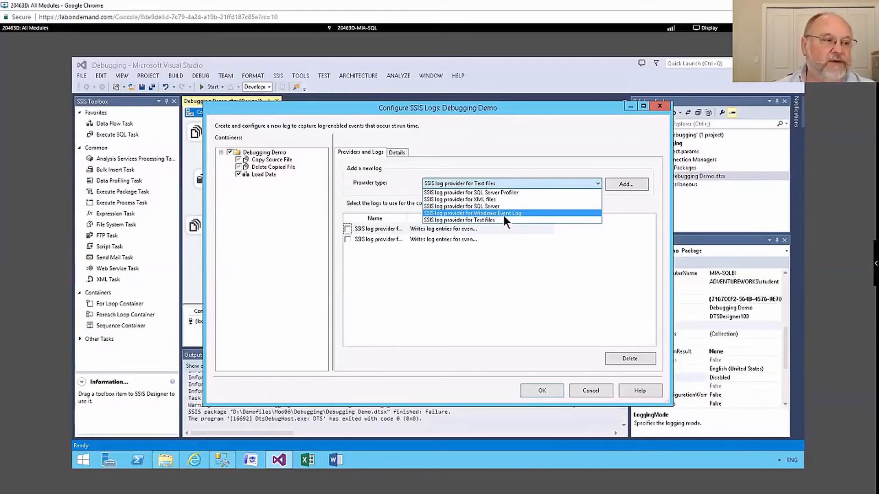
{"action": "left_click", "coordinate": [504, 273]}
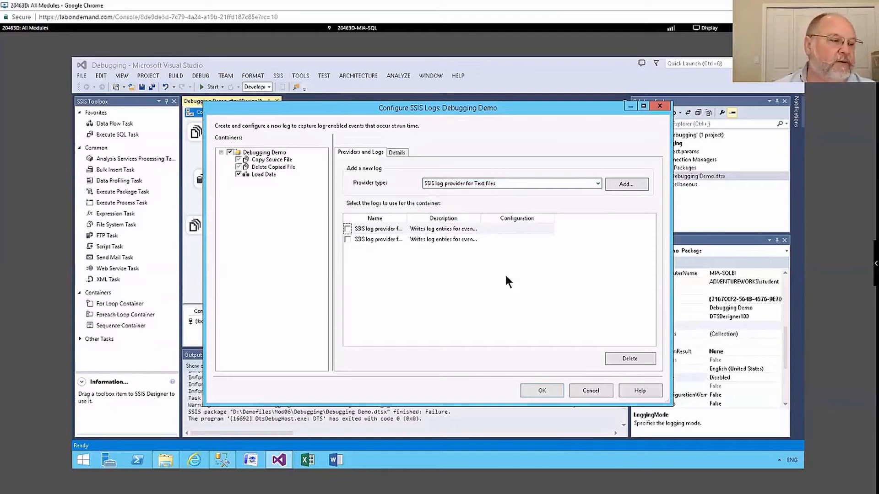
Switch to SQL Server Management Studio and close the ProductionTable query without saving it.
{"action": "left_click", "coordinate": [222, 461]}
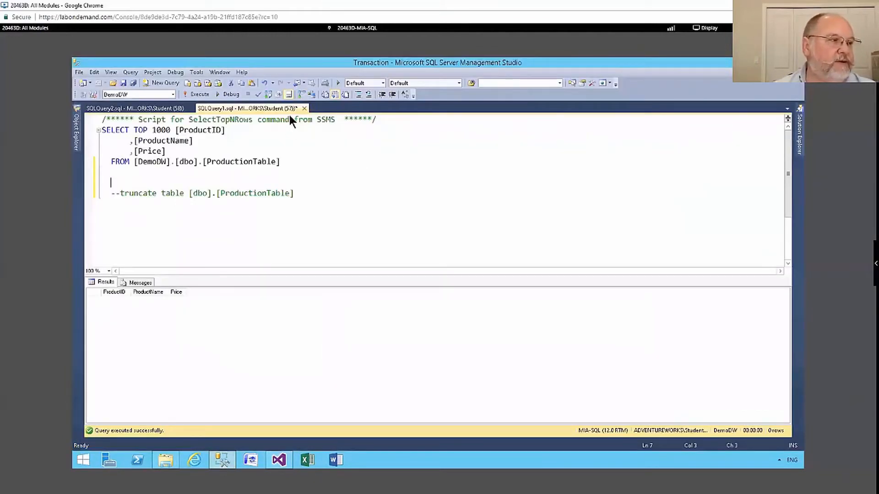
{"action": "left_click", "coordinate": [304, 108]}
{"action": "type", "text": "n"}
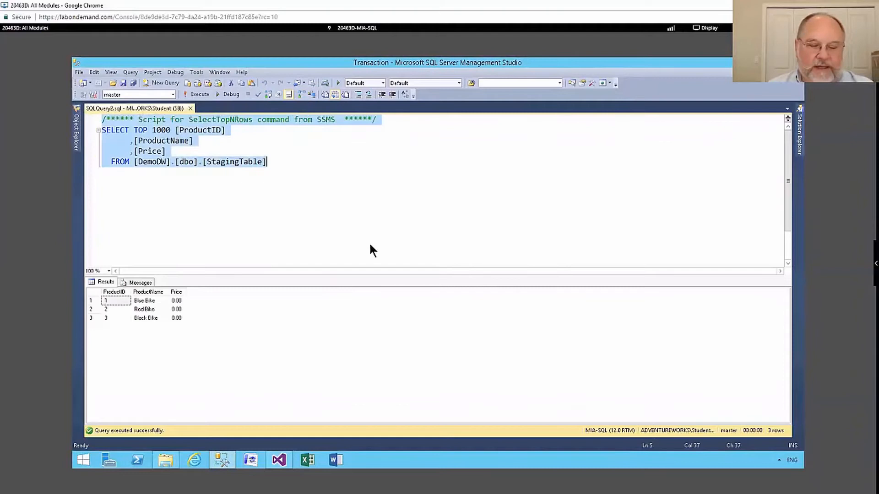
{"action": "type", "text": "use master;"}
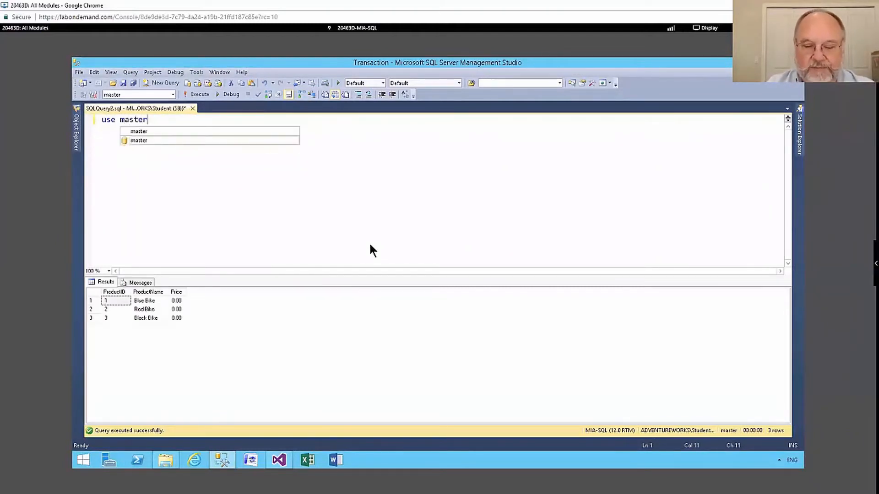
Replace the StagingTable query text with a "use master;" statement followed by "go".
{"action": "key", "text": "Return"}
{"action": "type", "text": "go"}
{"action": "key", "text": "Return"}
{"action": "key", "text": "Return"}
Add the statement "create database maintenance;" with a closing "go" to the query and execute it.
{"action": "type", "text": "crate database maintenance"}
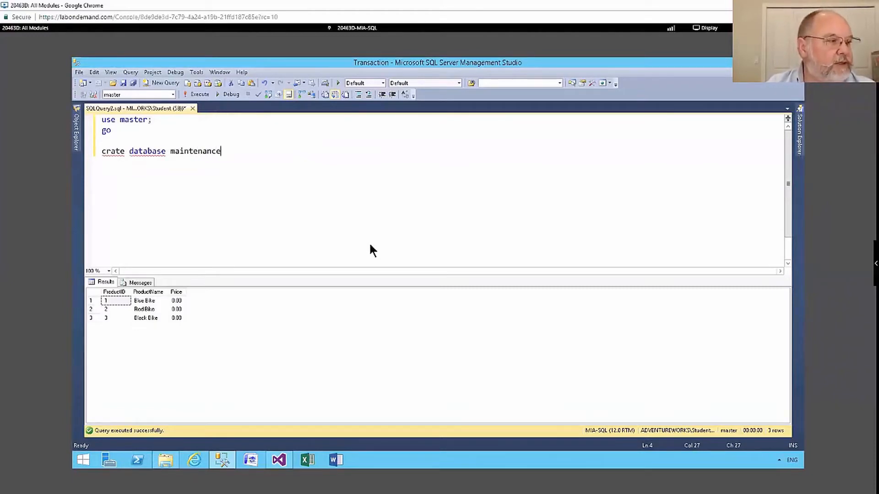
{"action": "type", "text": ";"}
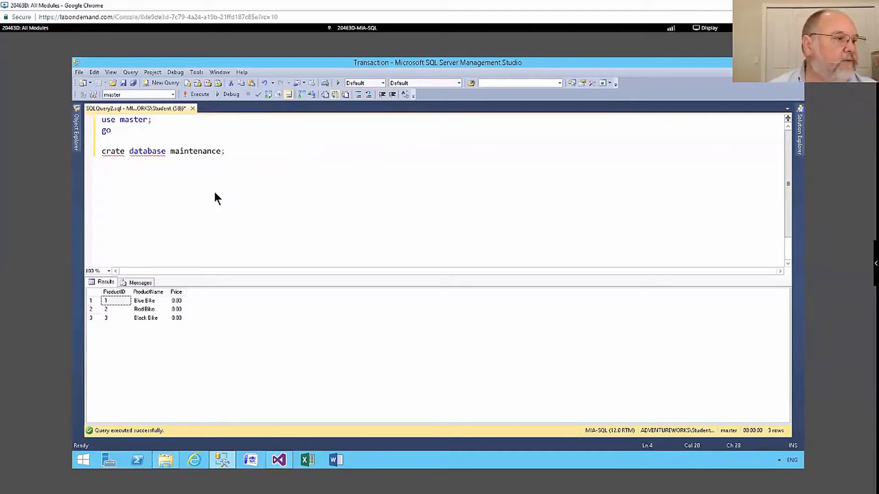
{"action": "left_click", "coordinate": [109, 151]}
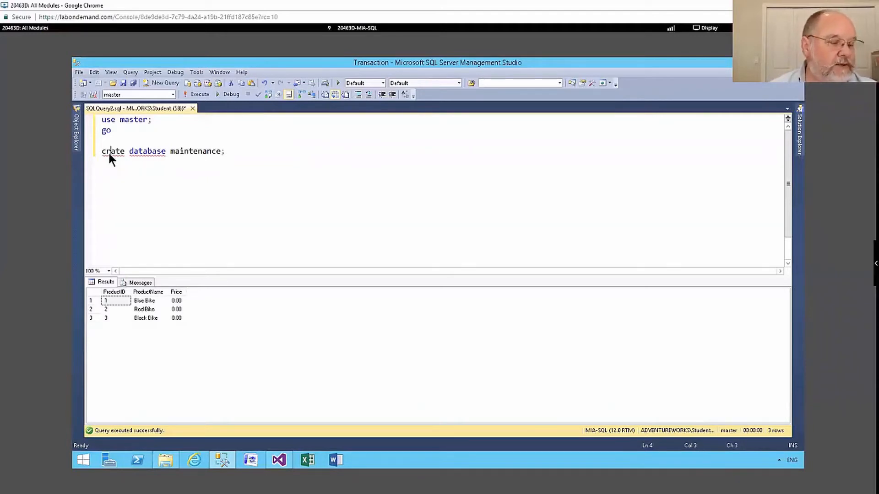
{"action": "type", "text": "e"}
{"action": "left_click", "coordinate": [241, 155]}
{"action": "key", "text": "Return"}
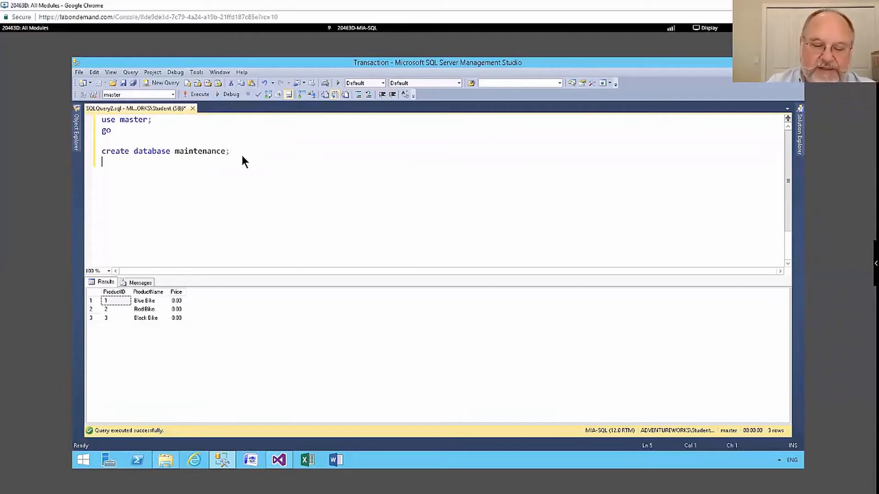
{"action": "type", "text": "go"}
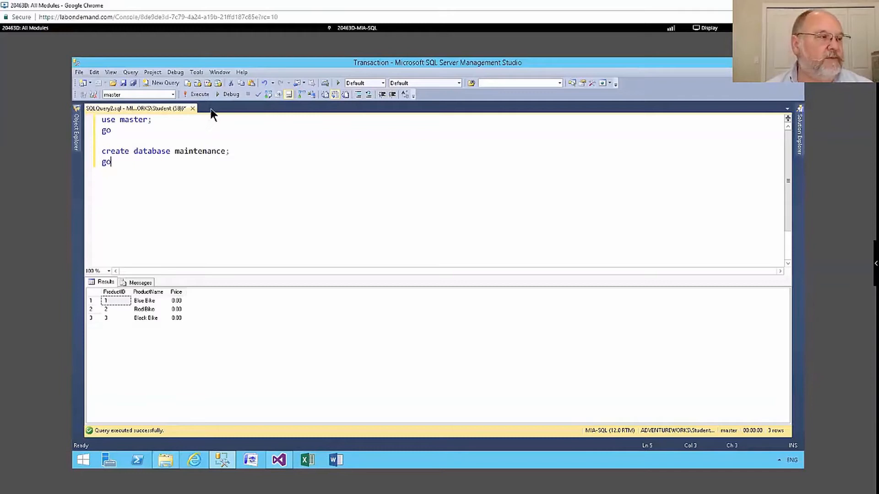
{"action": "left_click", "coordinate": [198, 94]}
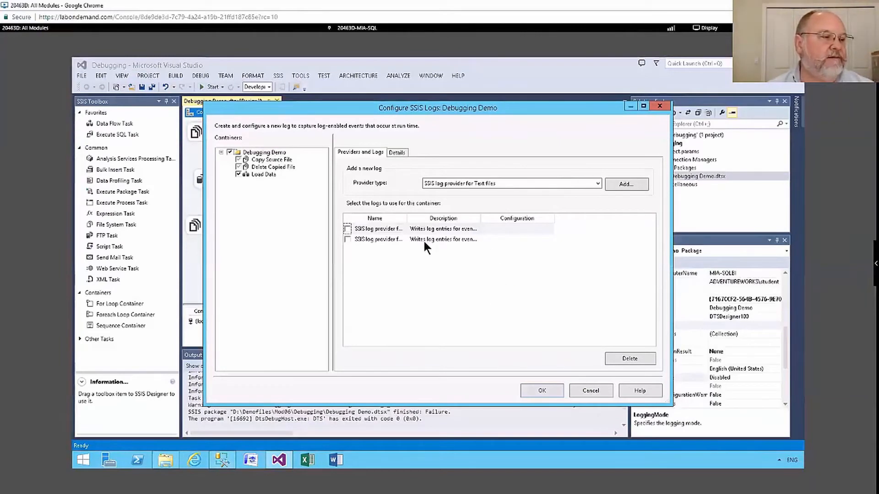
In Visual Studio's SSIS log configuration, widen the log columns and create a connection to server mia-sql for the SQL Server log provider.
{"action": "left_click_drag", "start_coordinate": [407, 215], "coordinate": [457, 223]}
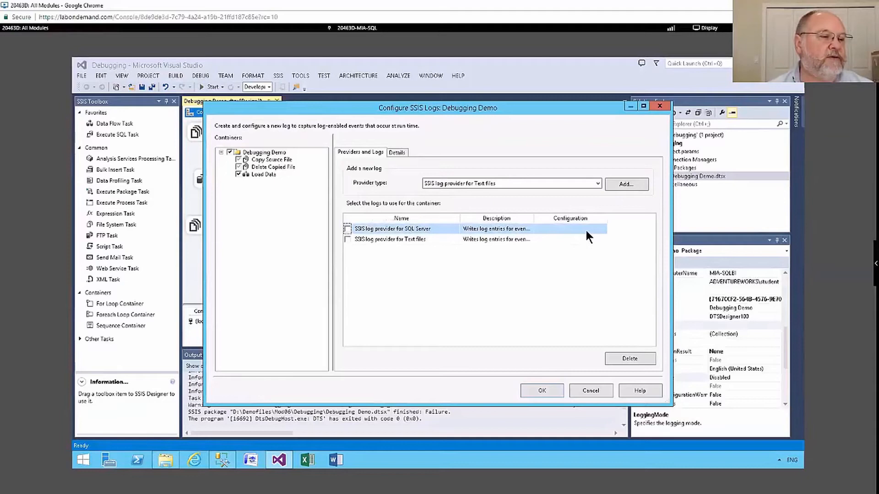
{"action": "left_click", "coordinate": [586, 232]}
{"action": "left_click", "coordinate": [602, 229]}
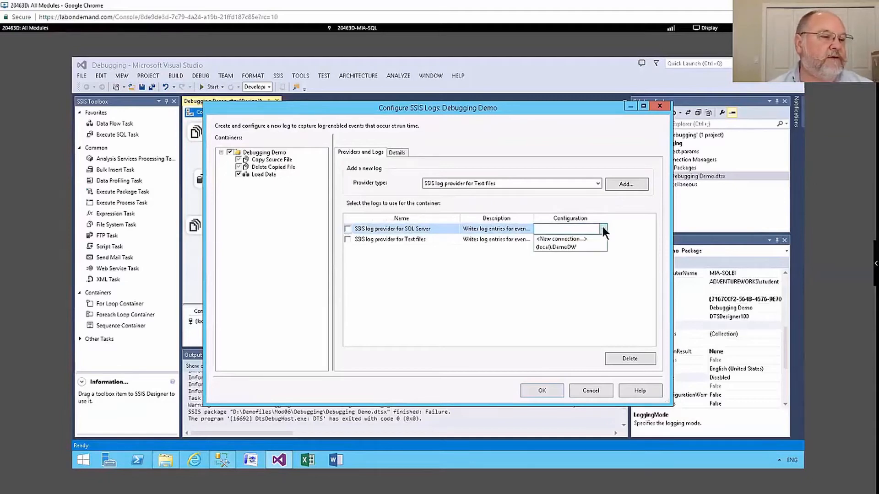
{"action": "left_click", "coordinate": [581, 239]}
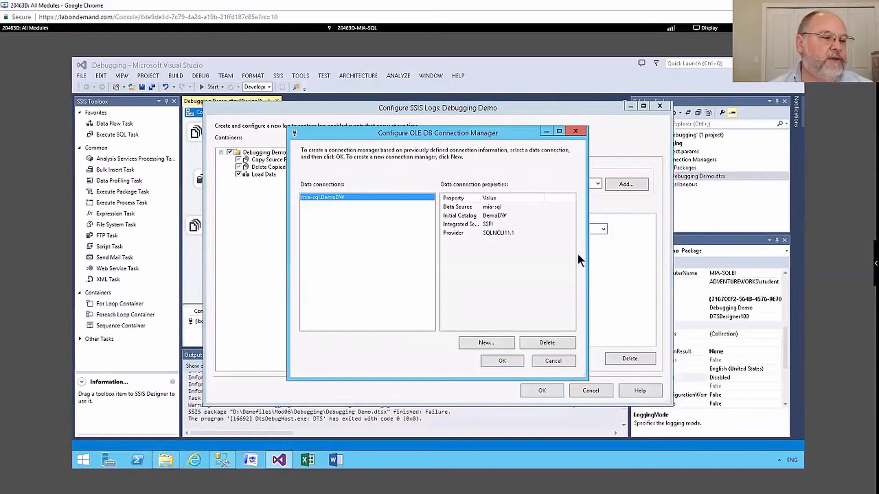
{"action": "left_click", "coordinate": [489, 341]}
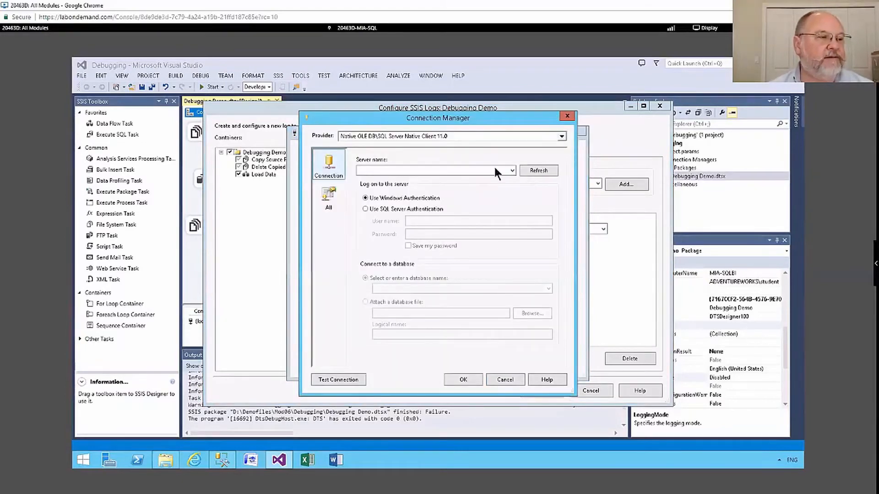
{"action": "type", "text": "mia-sql"}
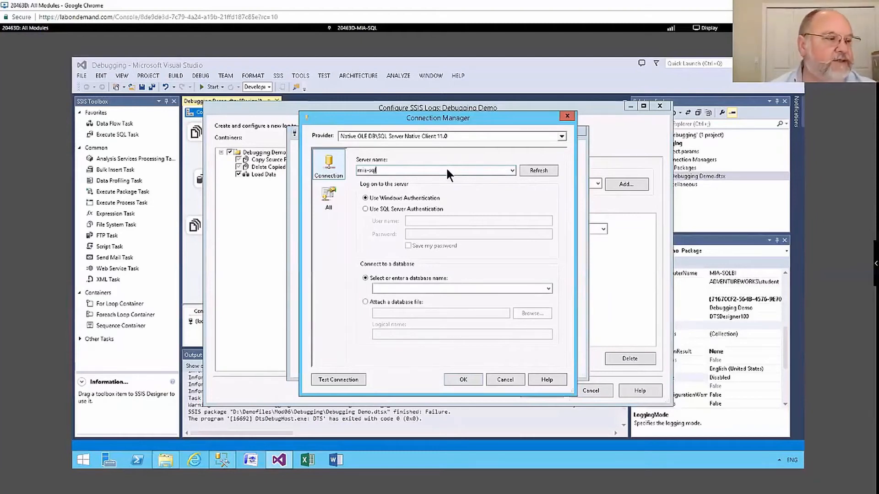
Choose the maintenance database for the new connection, test it, and assign the connection to the SQL Server log provider.
{"action": "left_click", "coordinate": [548, 289]}
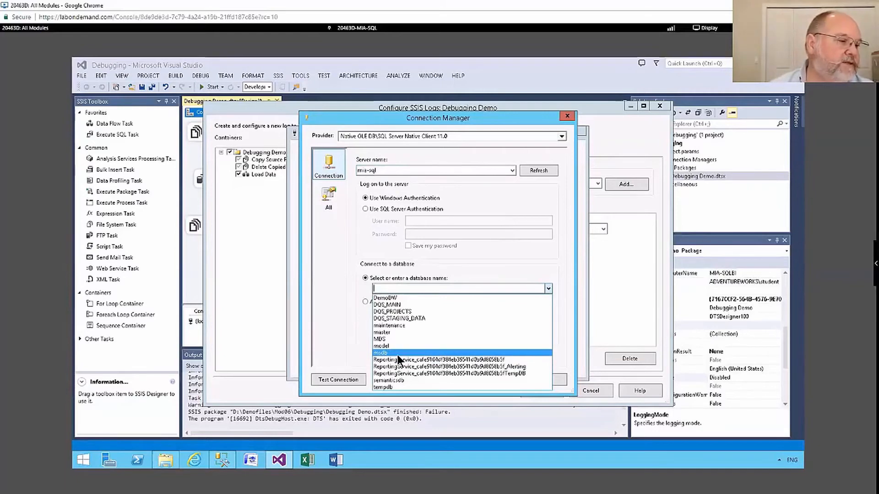
{"action": "left_click", "coordinate": [398, 324]}
{"action": "left_click", "coordinate": [339, 377]}
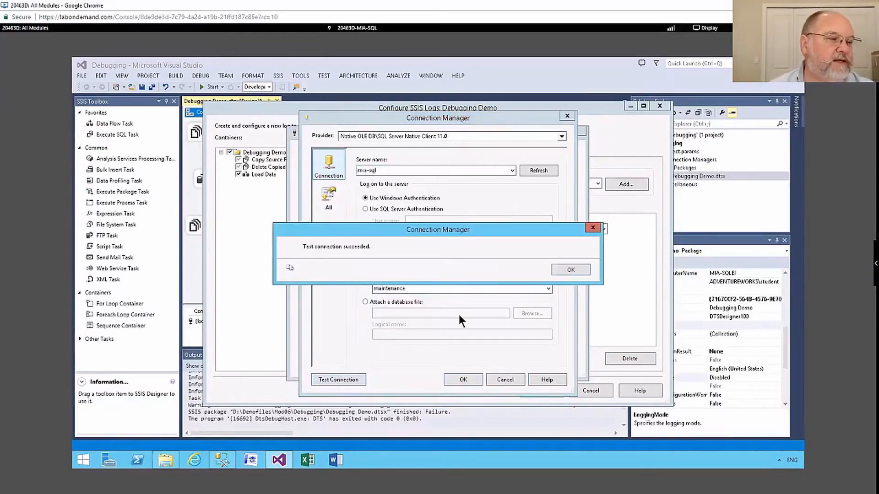
{"action": "left_click", "coordinate": [565, 270]}
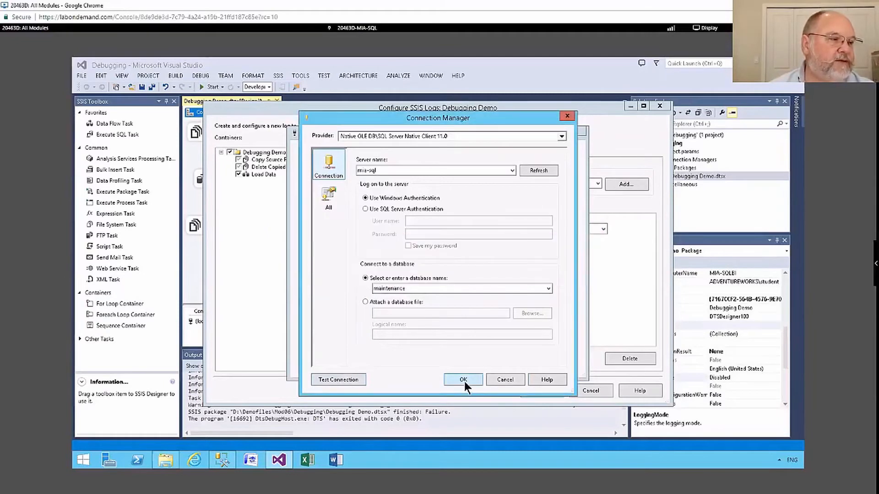
{"action": "left_click", "coordinate": [463, 381]}
{"action": "left_click", "coordinate": [493, 359]}
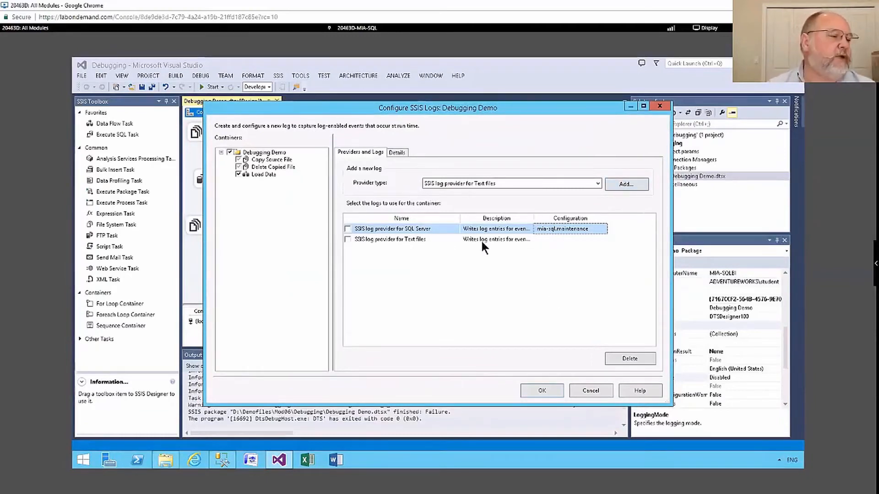
Open a new file connection for the Text files log provider.
{"action": "left_click", "coordinate": [573, 240]}
{"action": "left_click", "coordinate": [603, 239]}
{"action": "left_click", "coordinate": [574, 248]}
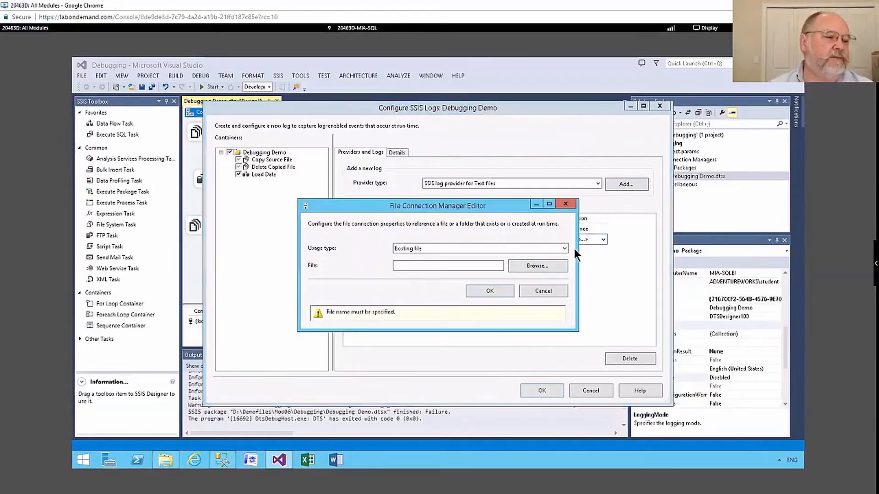
Switch to File Explorer and create a folder named SSISLogs on Local Disk (D:), then minimize the window.
{"action": "left_click", "coordinate": [162, 464]}
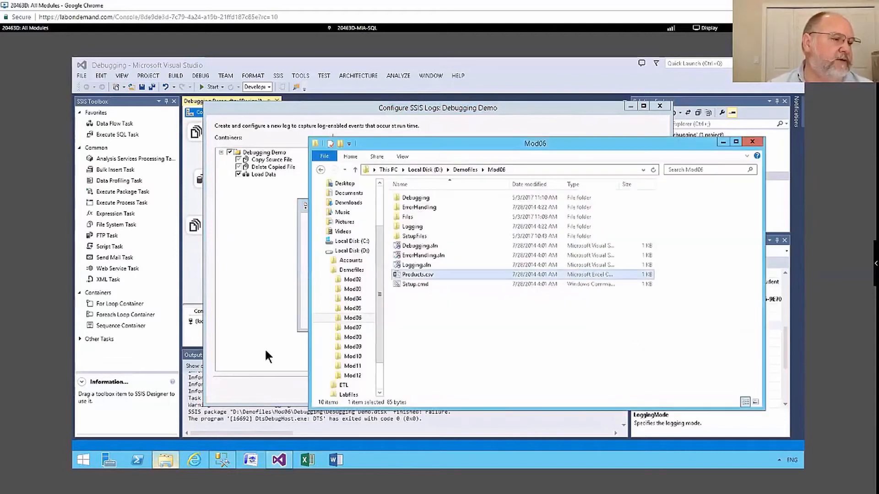
{"action": "left_click", "coordinate": [346, 251]}
{"action": "right_click", "coordinate": [426, 299]}
{"action": "mouse_move", "coordinate": [446, 403]}
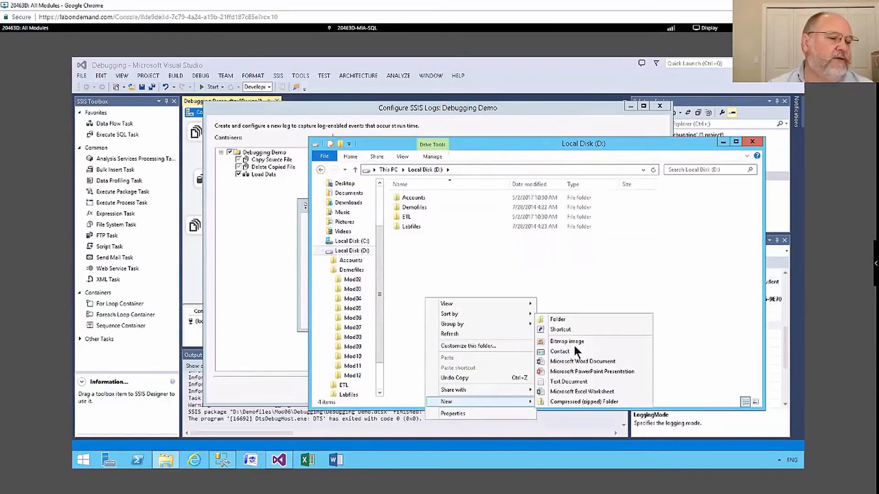
{"action": "left_click", "coordinate": [574, 320]}
{"action": "type", "text": "SSISLogs"}
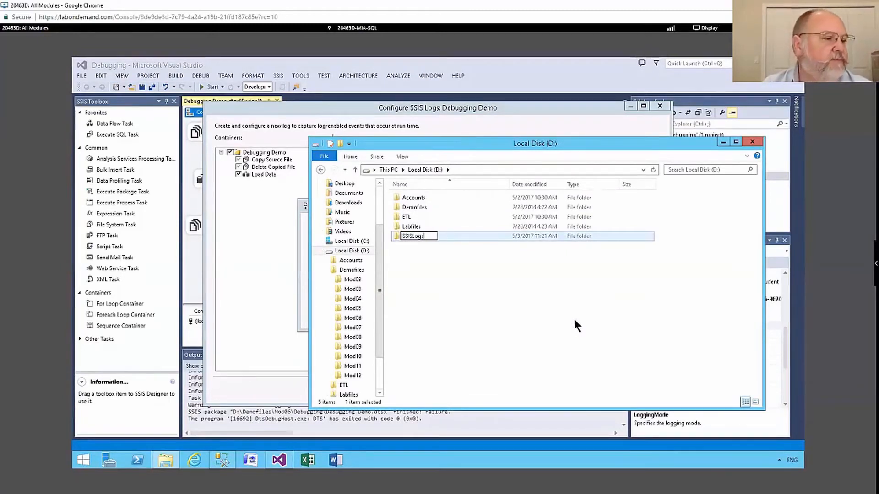
{"action": "key", "text": "Return"}
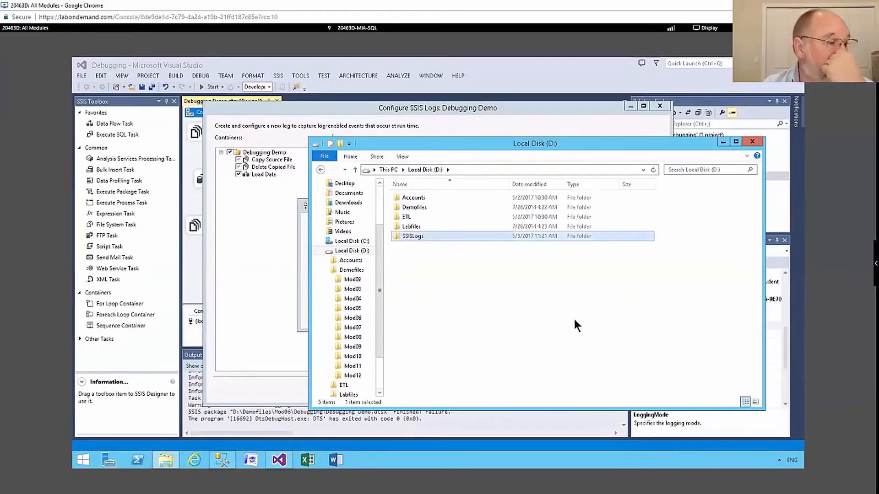
{"action": "left_click", "coordinate": [724, 143]}
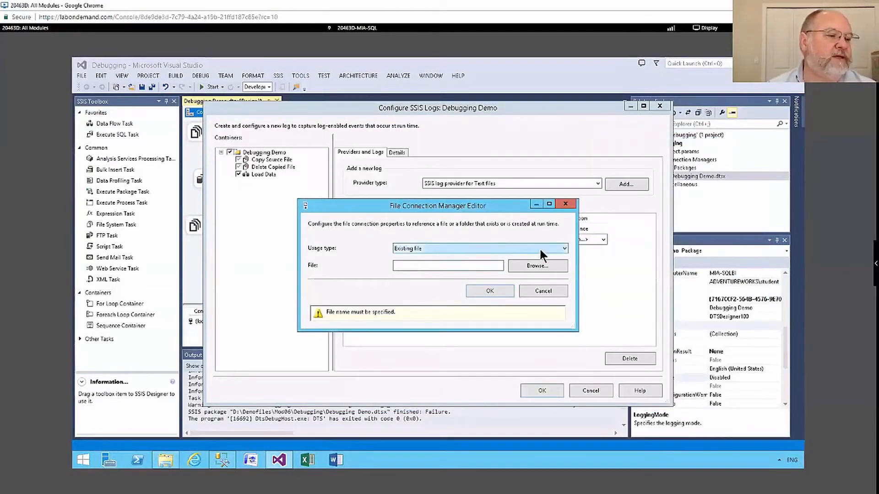
Set the file connection's usage type to Create file with DemoLogging.xml in D:\SSISLogs as the file, and confirm it.
{"action": "left_click", "coordinate": [509, 249]}
{"action": "left_click", "coordinate": [422, 257]}
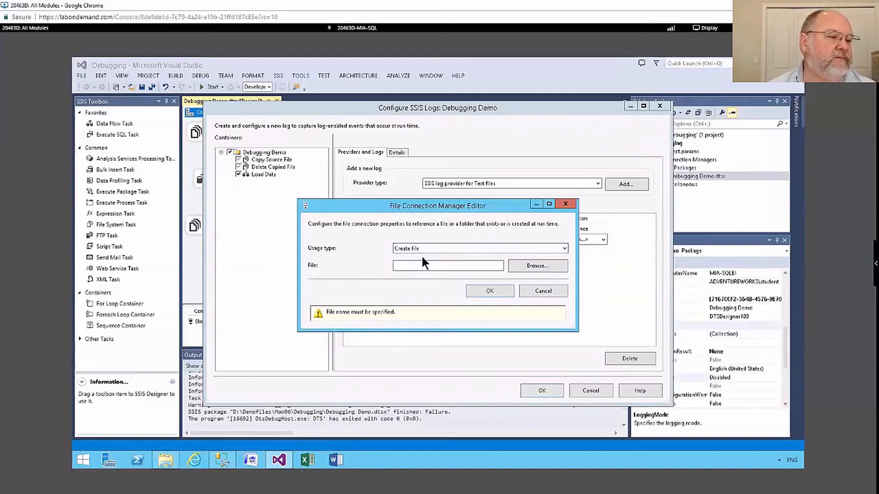
{"action": "left_click", "coordinate": [533, 265]}
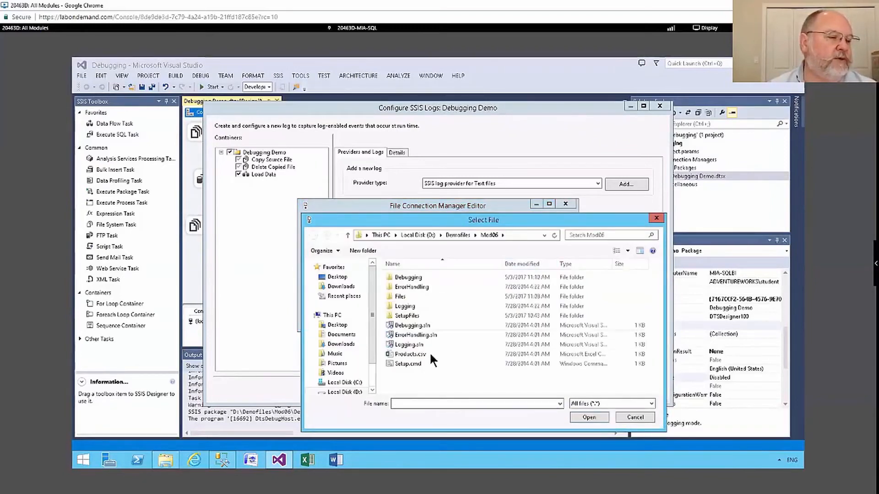
{"action": "left_click", "coordinate": [419, 234]}
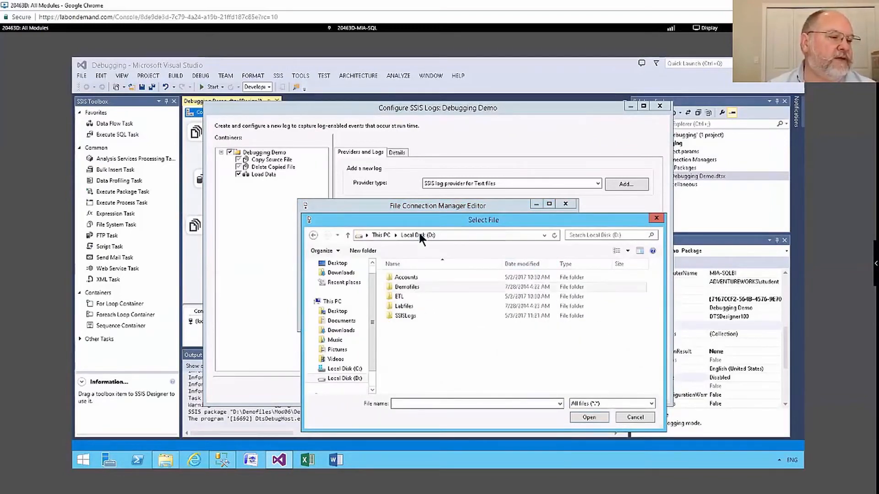
{"action": "double_click", "coordinate": [405, 315]}
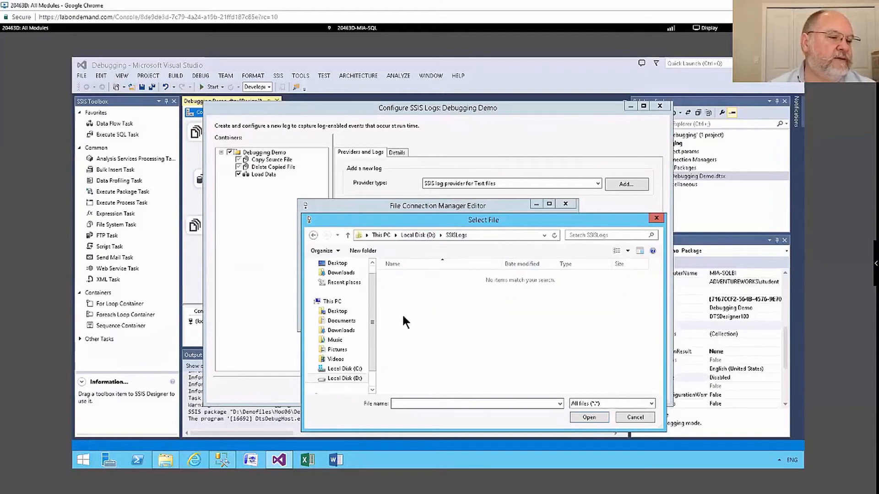
{"action": "left_click", "coordinate": [414, 403]}
{"action": "type", "text": "DemoLogging"}
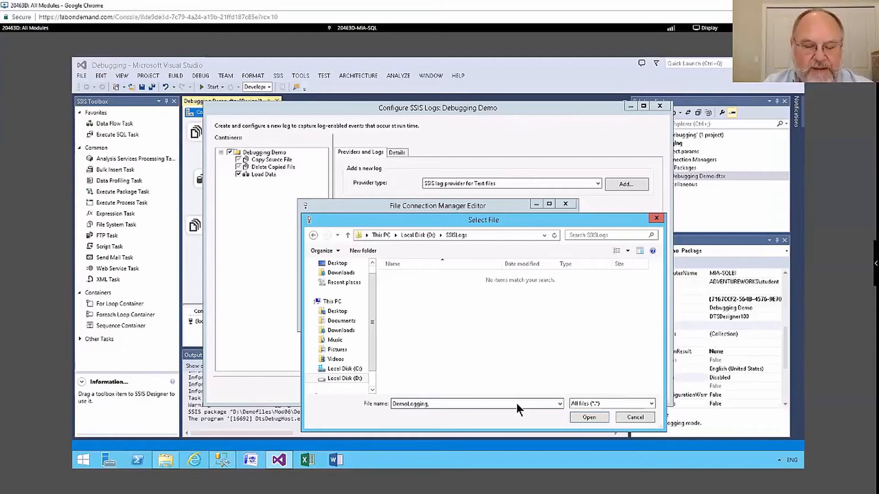
{"action": "type", "text": ".xml"}
{"action": "key", "text": "Return"}
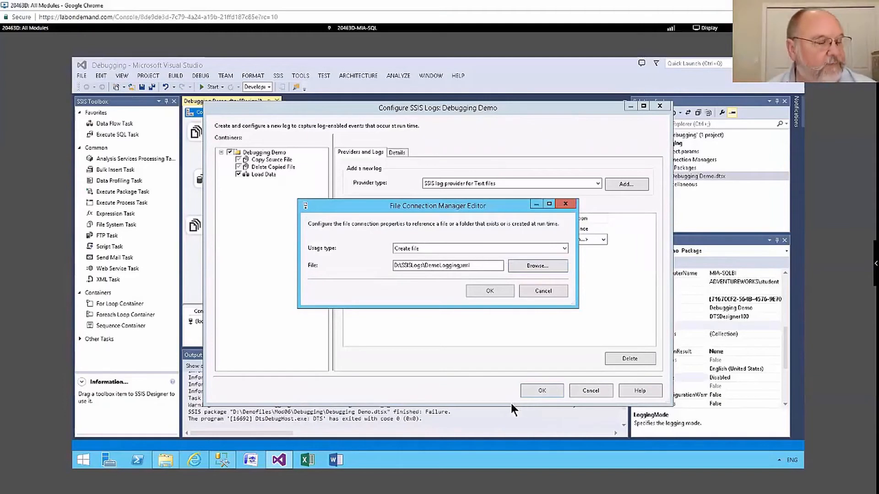
{"action": "left_click", "coordinate": [481, 287]}
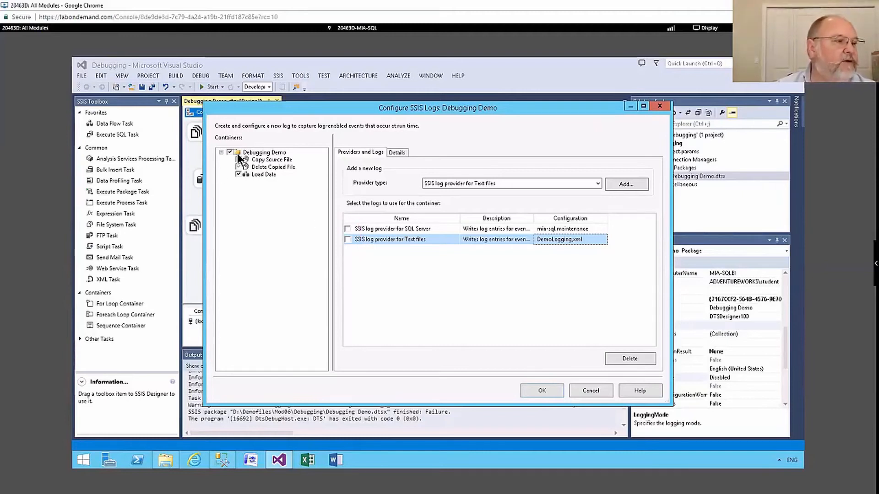
Enable the SQL Server log for the Debugging Demo container and select the OnError, OnInformation and OnTaskFailed events for logging.
{"action": "left_click", "coordinate": [257, 153]}
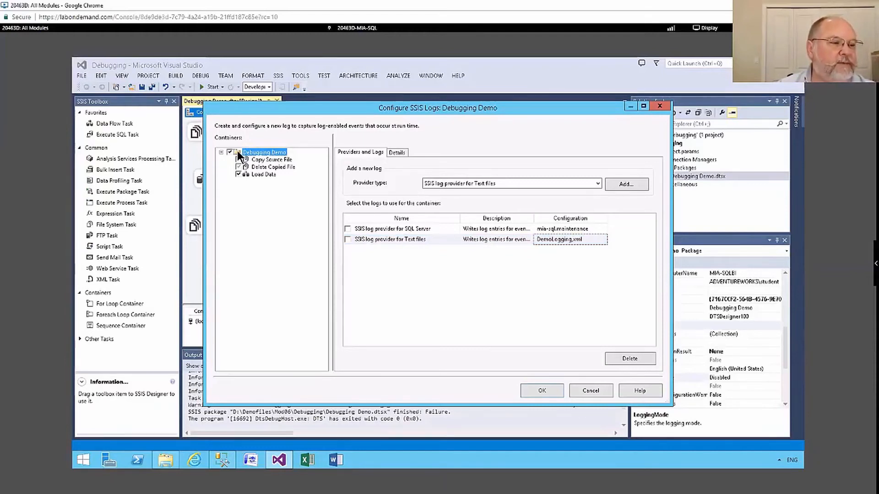
{"action": "left_click", "coordinate": [348, 229]}
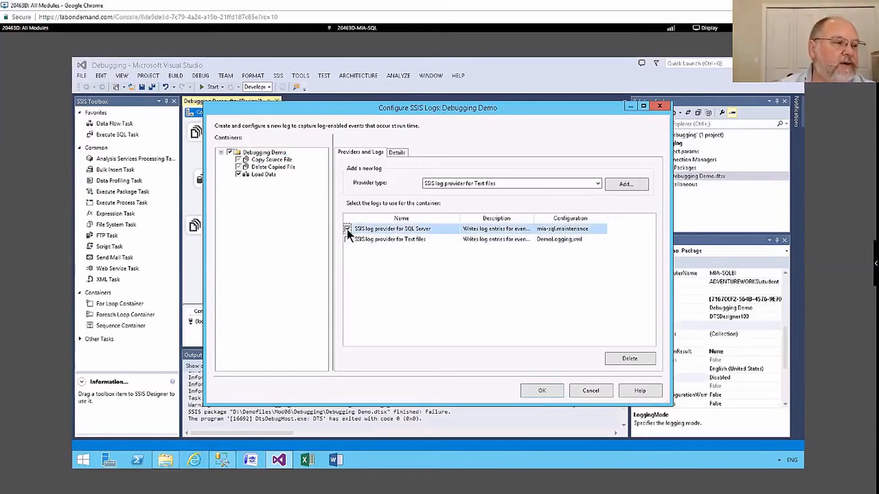
{"action": "left_click", "coordinate": [389, 152]}
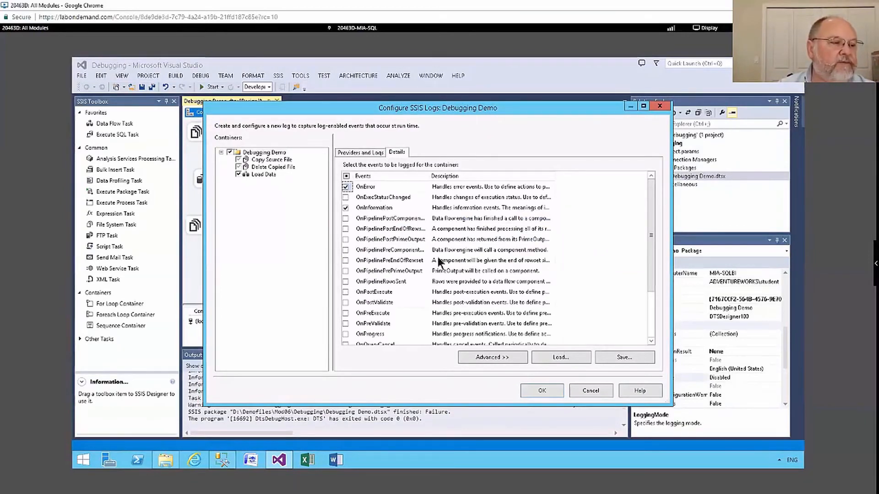
{"action": "scroll", "coordinate": [409, 320], "scroll_direction": "down", "scroll_amount": 2}
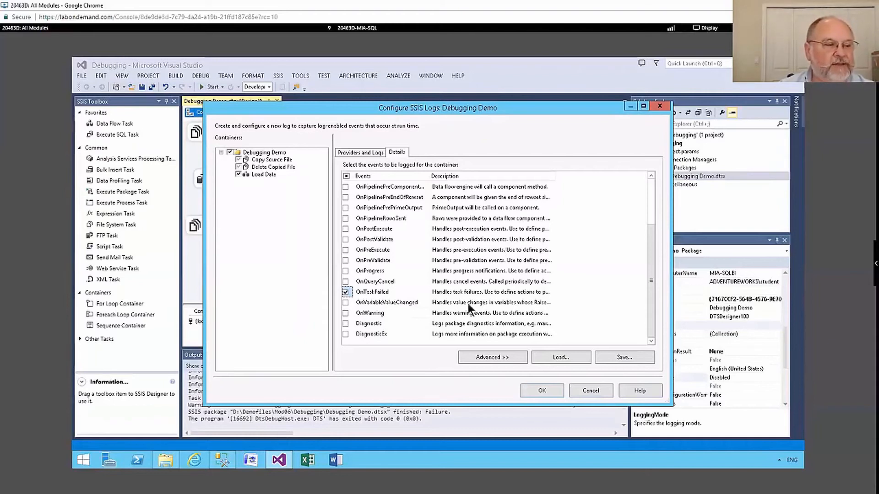
Show the advanced event details and exclude Computer, Operator, SourceName and SourceID from the OnInformation event of the Debugging Demo container.
{"action": "left_click", "coordinate": [496, 357]}
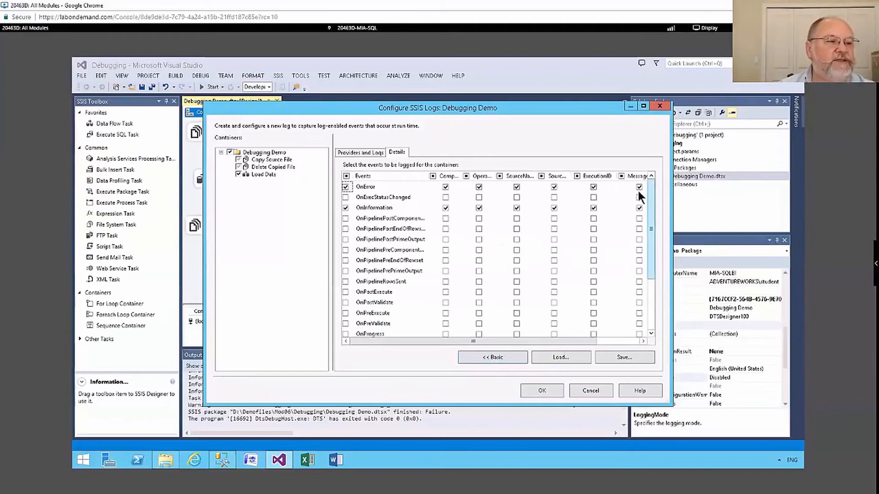
{"action": "left_click", "coordinate": [448, 207]}
{"action": "left_click", "coordinate": [479, 208]}
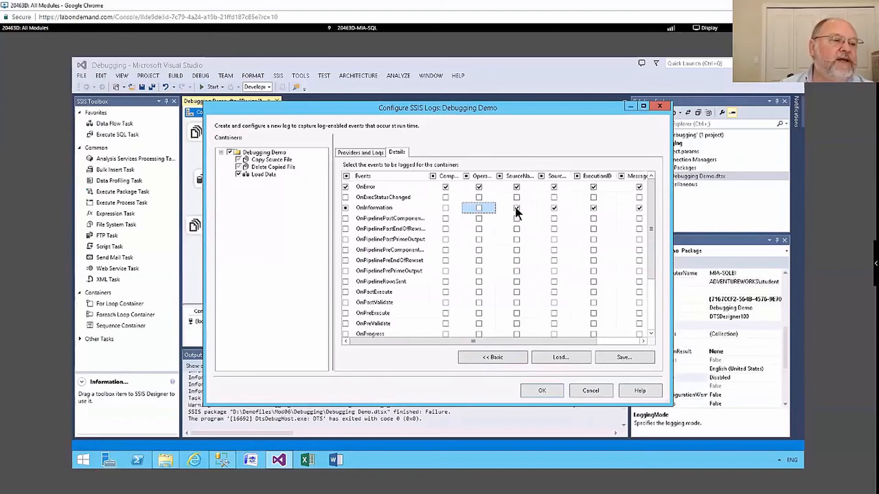
{"action": "left_click", "coordinate": [516, 208]}
{"action": "left_click", "coordinate": [554, 207]}
{"action": "left_click_drag", "start_coordinate": [573, 338], "coordinate": [470, 334]}
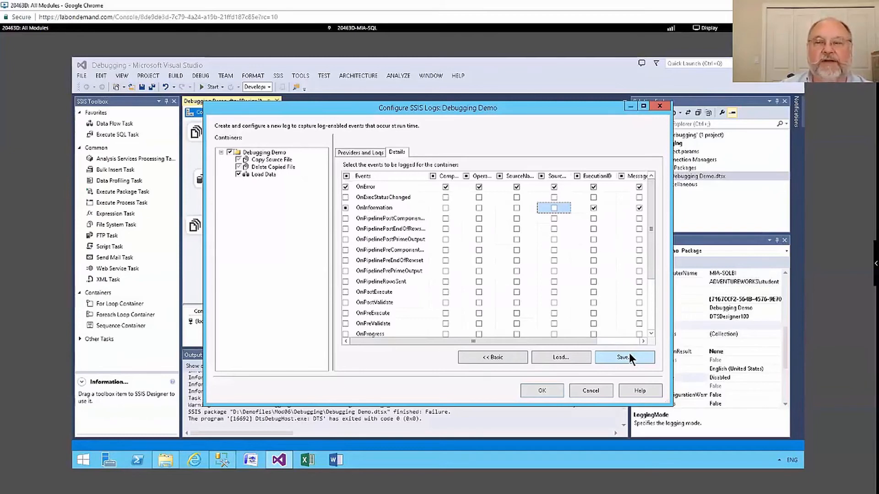
Enable the Text files log for the Load Data container and select all events with all their details.
{"action": "left_click", "coordinate": [346, 151]}
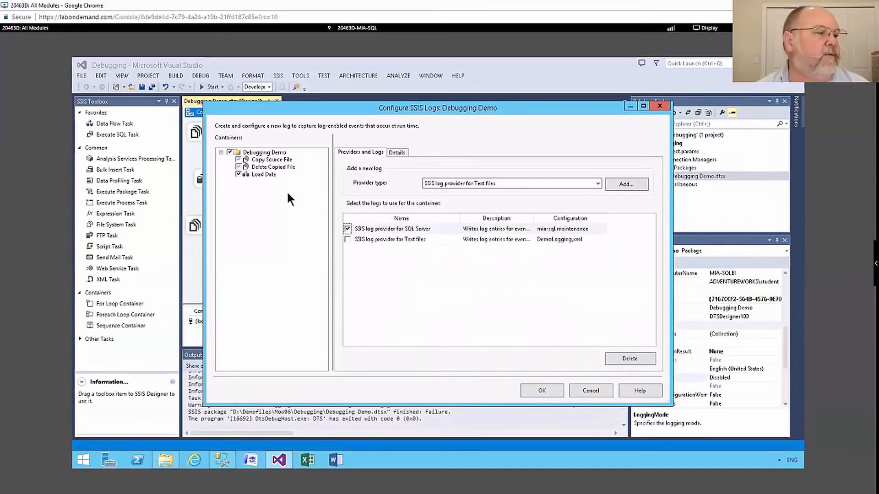
{"action": "left_click", "coordinate": [265, 174]}
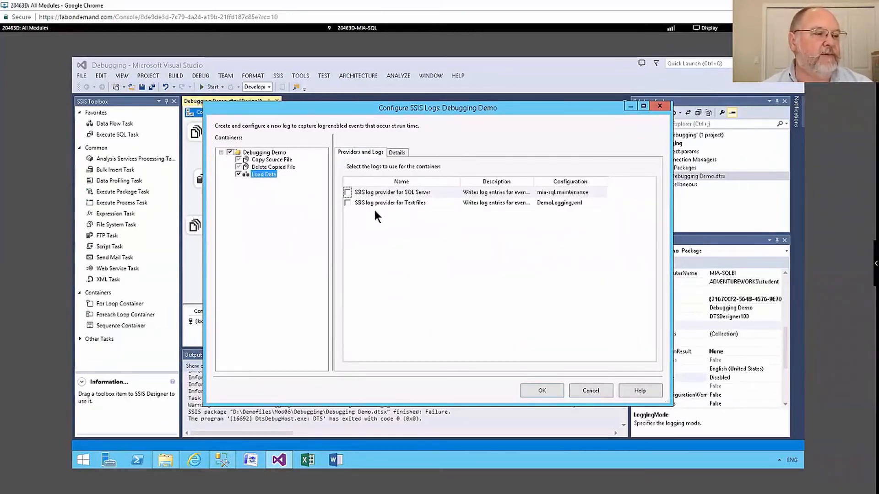
{"action": "left_click", "coordinate": [347, 202]}
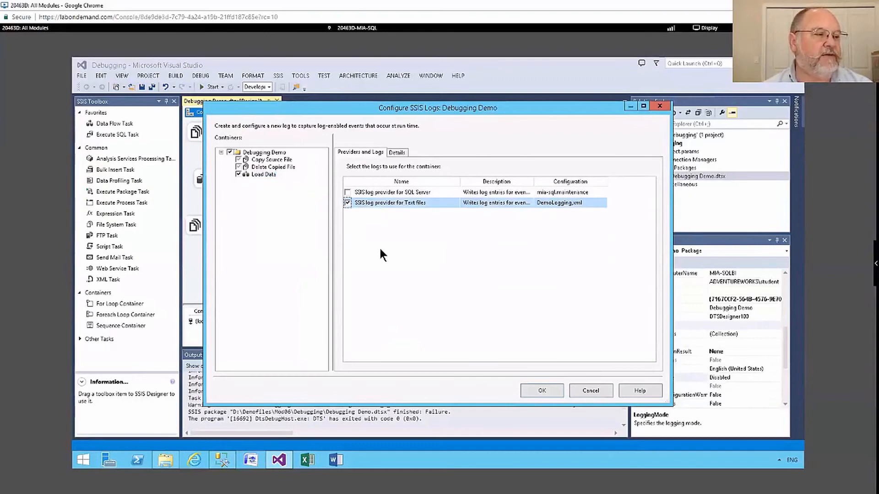
{"action": "left_click", "coordinate": [397, 153]}
{"action": "left_click", "coordinate": [347, 175]}
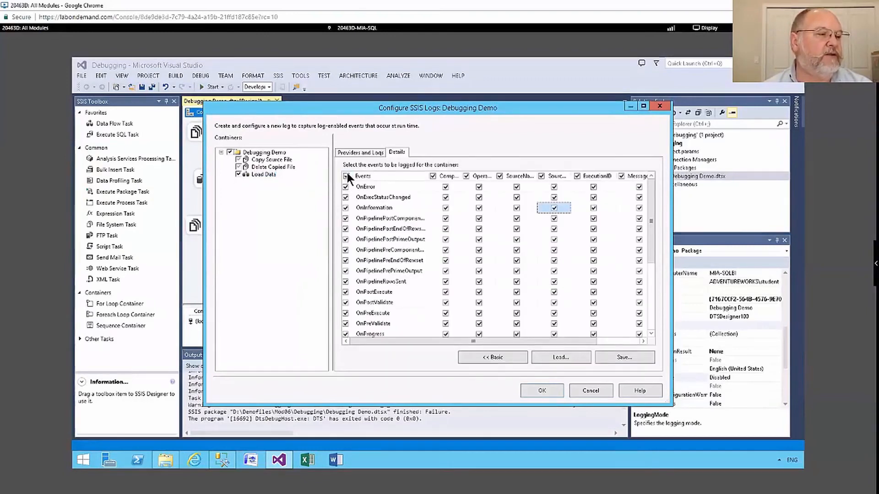
{"action": "left_click_drag", "start_coordinate": [567, 343], "coordinate": [371, 340]}
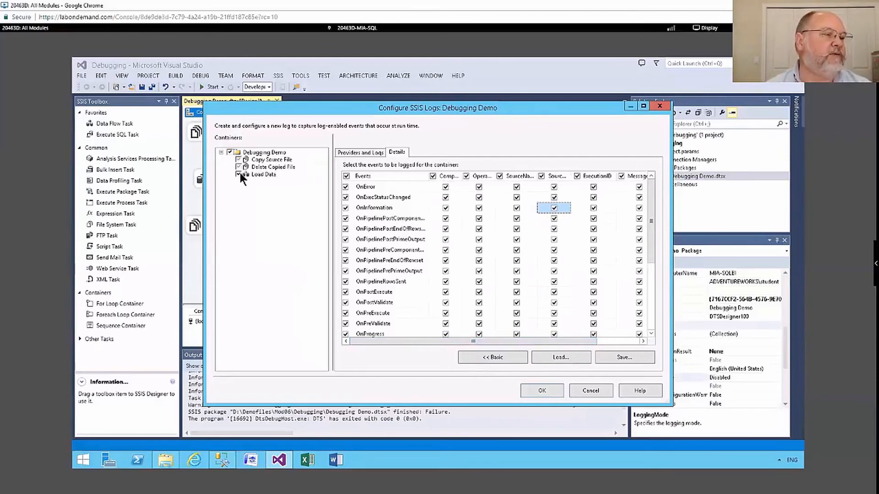
Review the event details of the Debugging Demo, Delete Copied File and Load Data containers and confirm the logging configuration.
{"action": "left_click", "coordinate": [262, 152]}
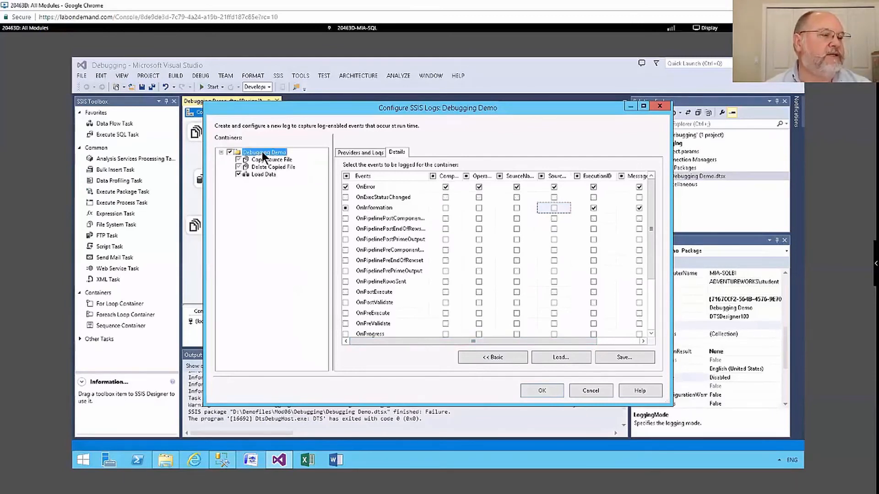
{"action": "left_click", "coordinate": [264, 166]}
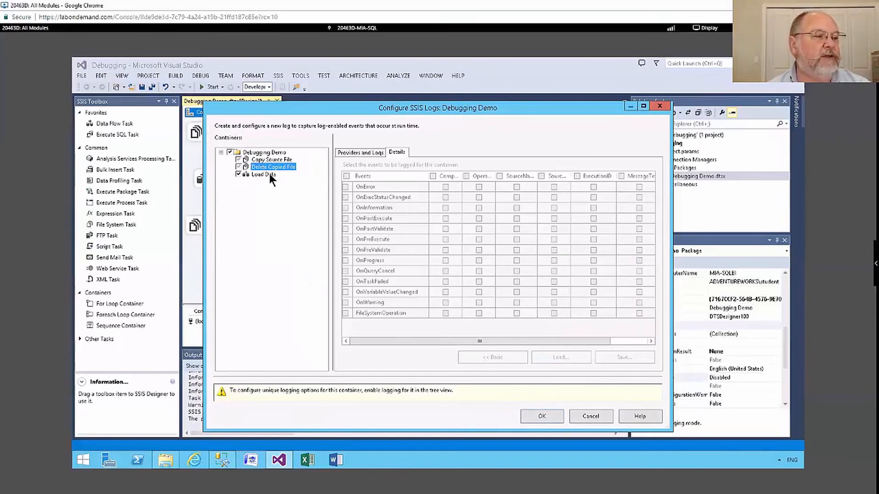
{"action": "left_click", "coordinate": [268, 173]}
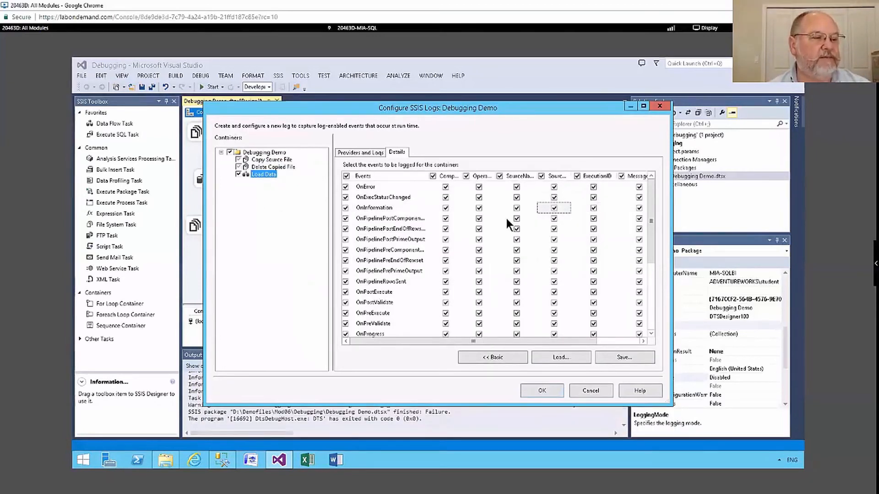
{"action": "left_click", "coordinate": [546, 392]}
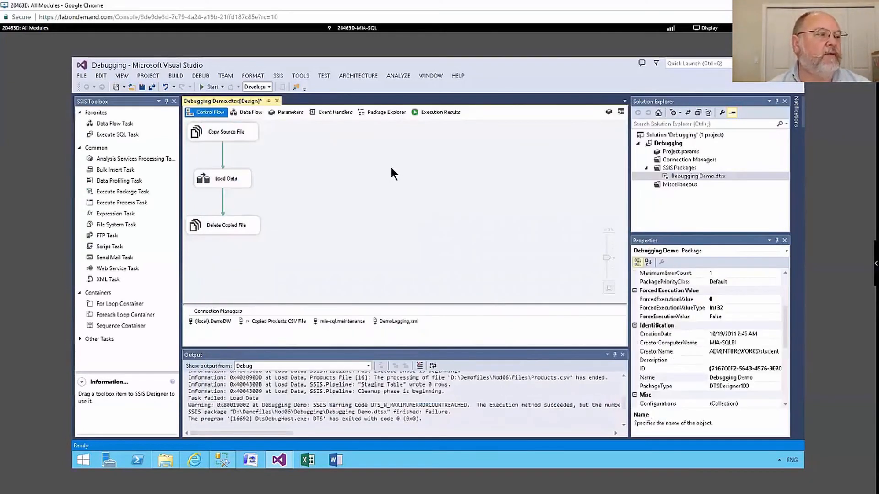
Run the Debugging Demo package, close the data viewer when it appears, and stop debugging.
{"action": "left_click", "coordinate": [204, 87]}
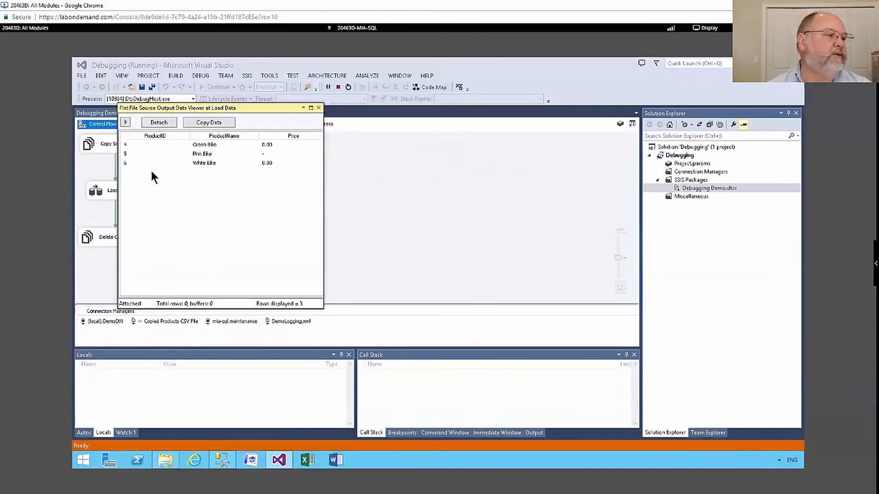
{"action": "left_click", "coordinate": [319, 108]}
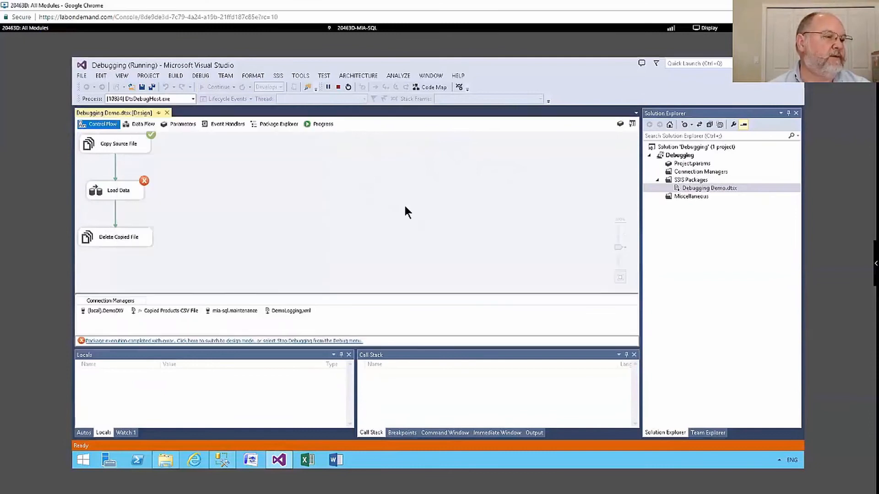
{"action": "left_click", "coordinate": [336, 86]}
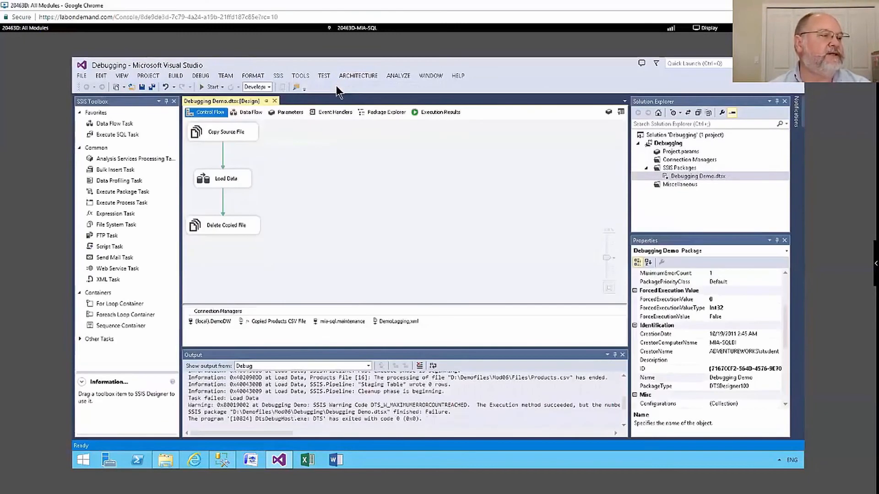
Switch to SQL Server Management Studio, refresh the Databases folder and expand the System Tables of the maintenance database.
{"action": "left_click", "coordinate": [222, 460]}
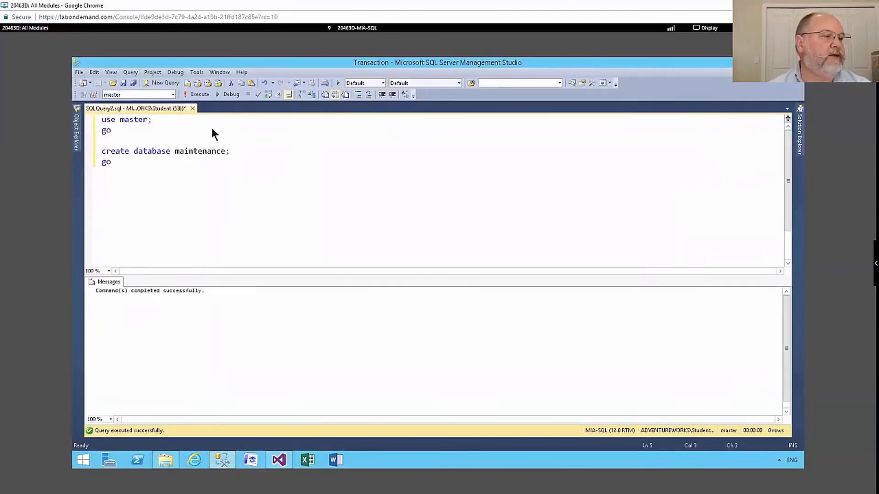
{"action": "left_click", "coordinate": [76, 133]}
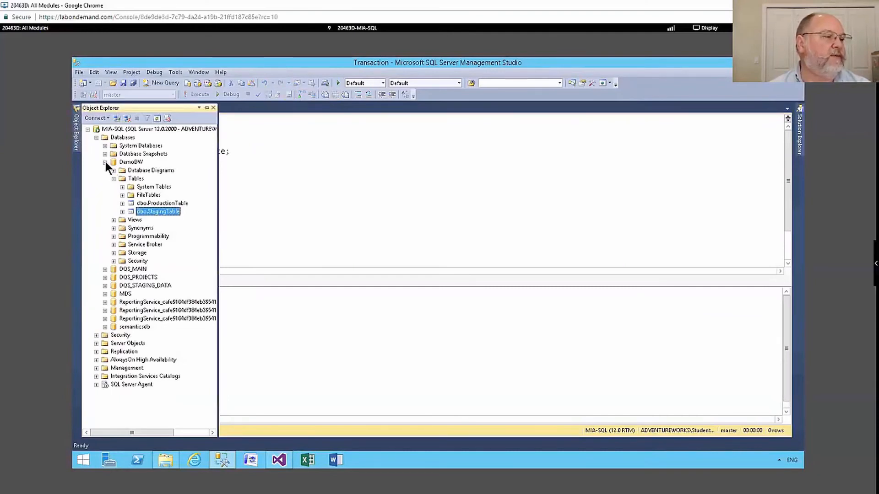
{"action": "left_click", "coordinate": [105, 162]}
{"action": "right_click", "coordinate": [127, 138]}
{"action": "left_click", "coordinate": [170, 238]}
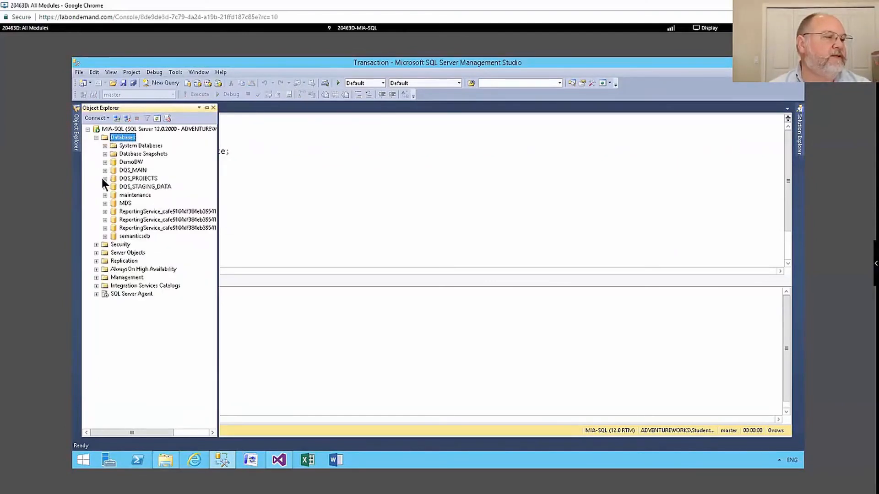
{"action": "left_click", "coordinate": [104, 195]}
{"action": "left_click", "coordinate": [114, 212]}
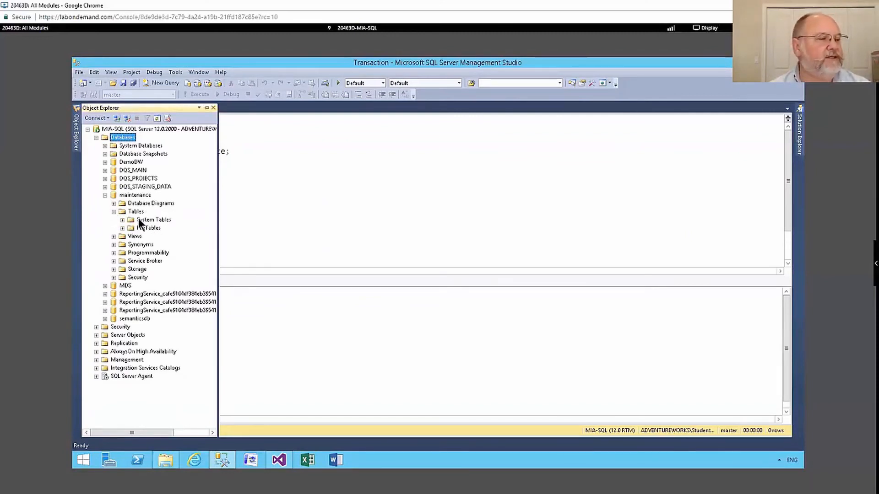
{"action": "left_click", "coordinate": [121, 220]}
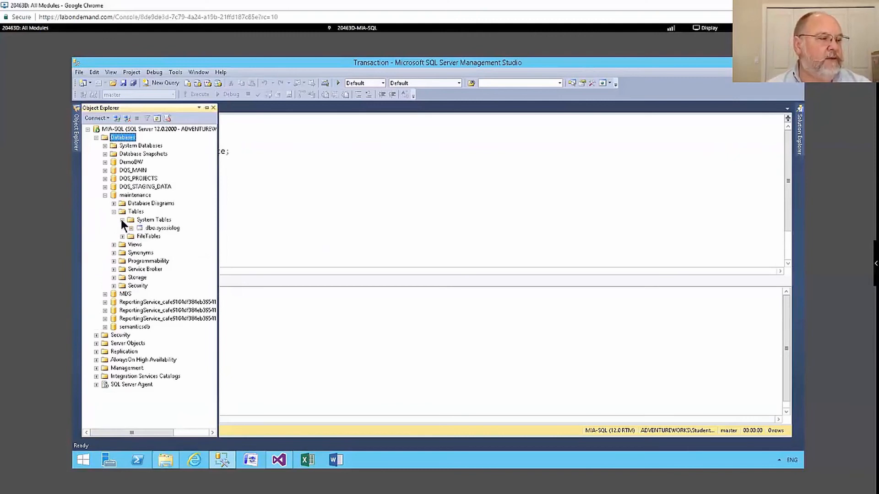
Select the top 1000 rows of dbo.sysssislog and examine the logged events and their details.
{"action": "right_click", "coordinate": [172, 228]}
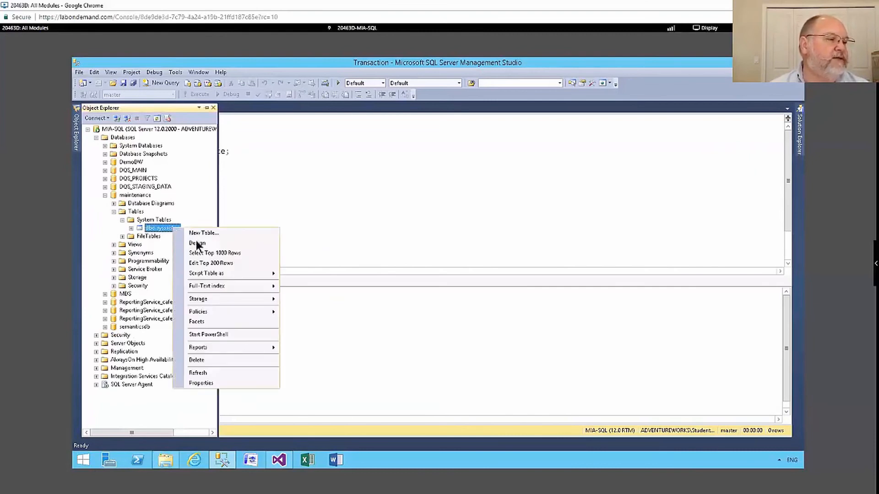
{"action": "left_click", "coordinate": [215, 252]}
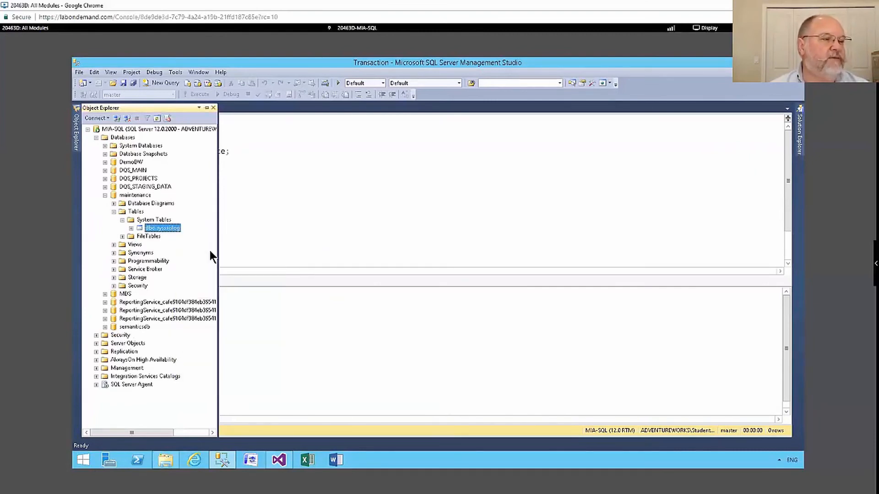
{"action": "left_click", "coordinate": [547, 182]}
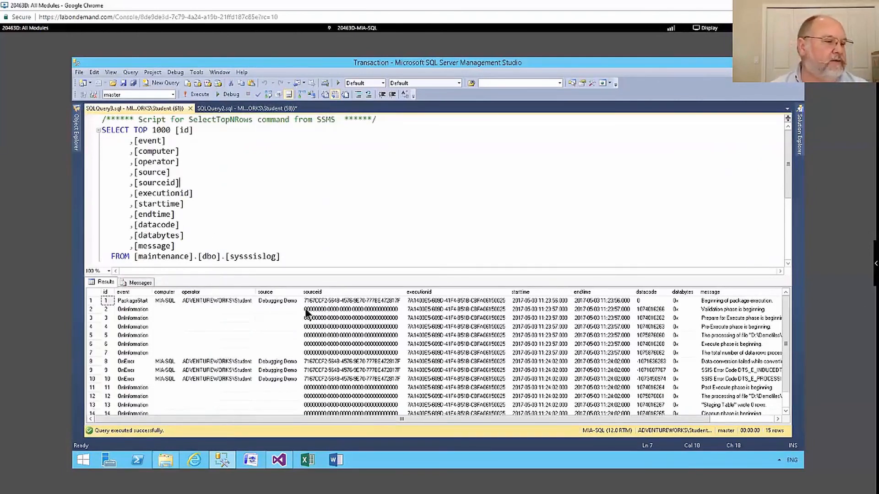
{"action": "left_click_drag", "start_coordinate": [266, 417], "coordinate": [229, 412]}
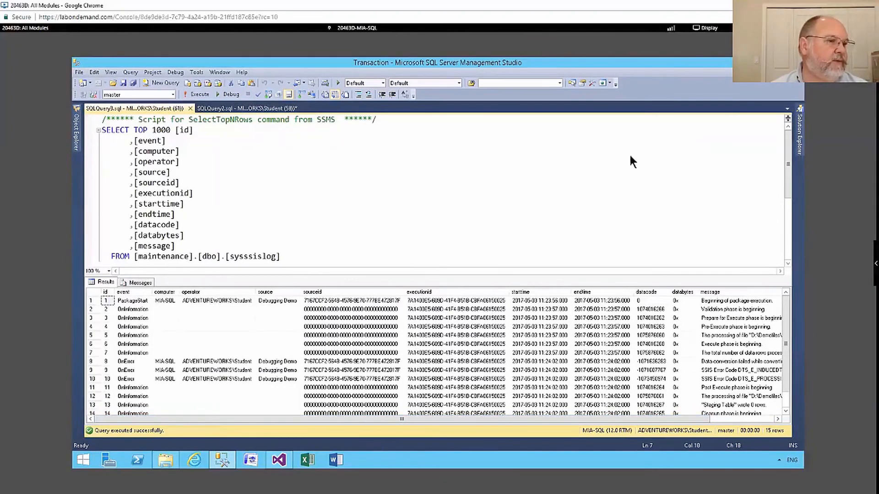
Minimize the open windows, switch to the SSISLogs folder in File Explorer and open DemoLogging.xml with Notepad.
{"action": "left_click", "coordinate": [763, 61]}
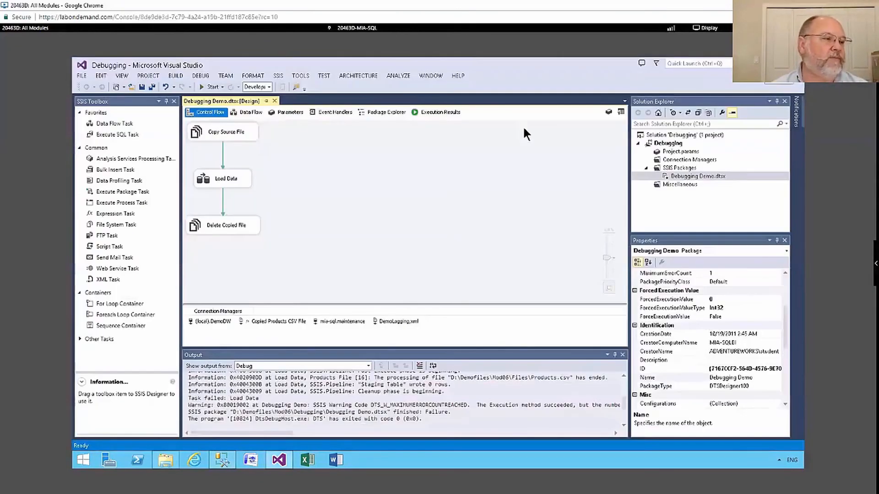
{"action": "left_click", "coordinate": [763, 62]}
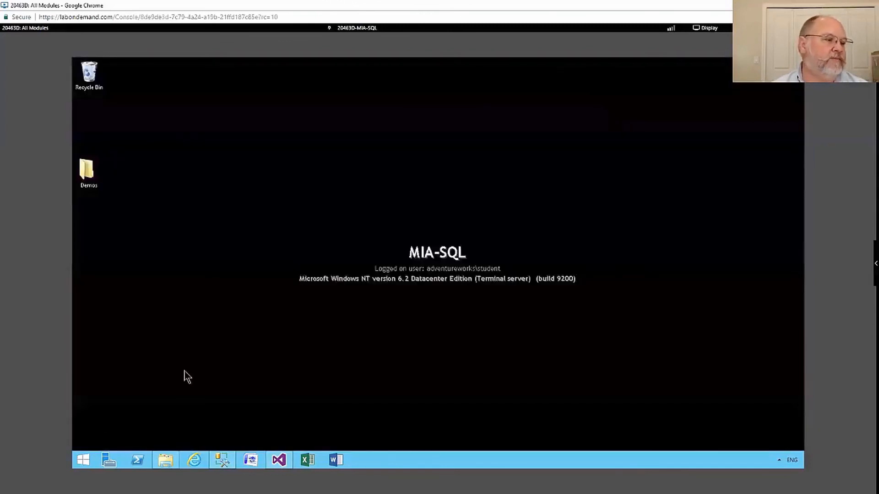
{"action": "left_click", "coordinate": [167, 460]}
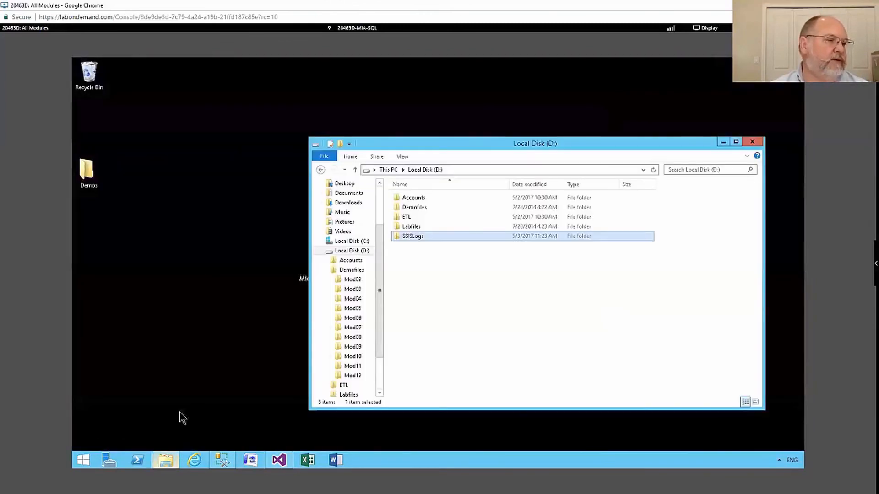
{"action": "double_click", "coordinate": [415, 236]}
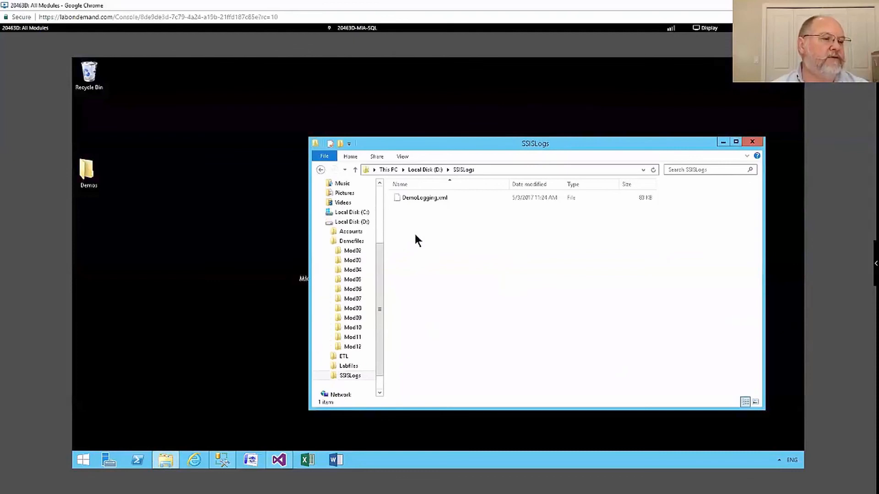
{"action": "left_click", "coordinate": [419, 198]}
{"action": "right_click", "coordinate": [418, 197]}
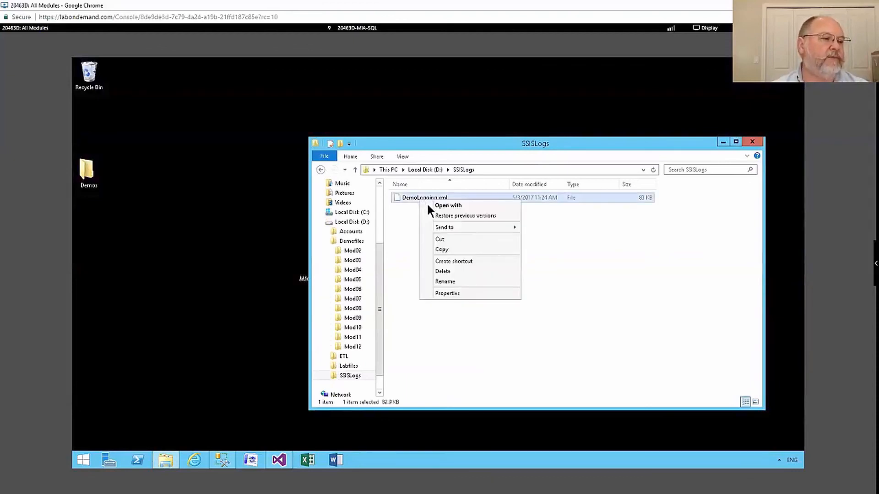
{"action": "left_click", "coordinate": [433, 204]}
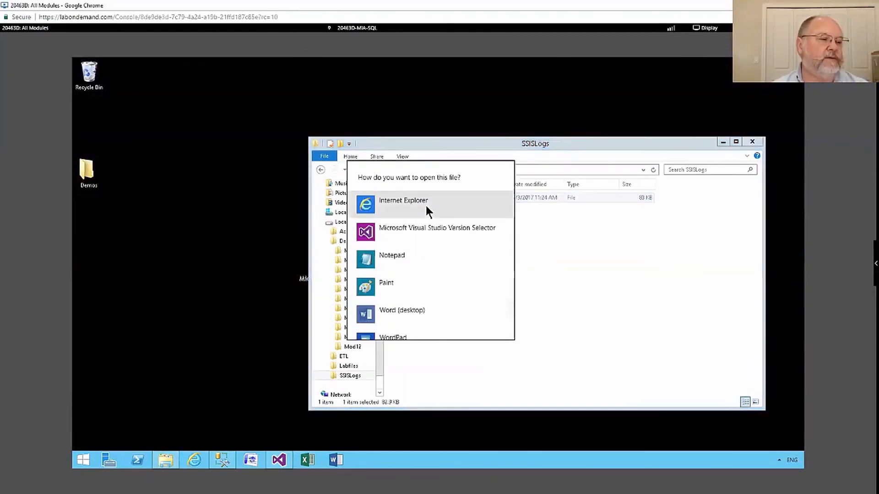
{"action": "left_click", "coordinate": [389, 253]}
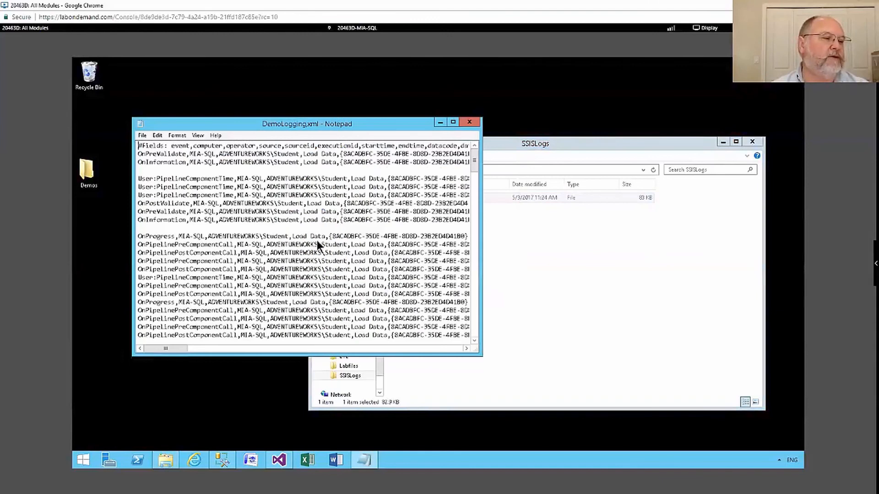
Look through the DemoLogging.xml entries in the maximized Notepad window, and close Notepad and File Explorer.
{"action": "double_click", "coordinate": [346, 125]}
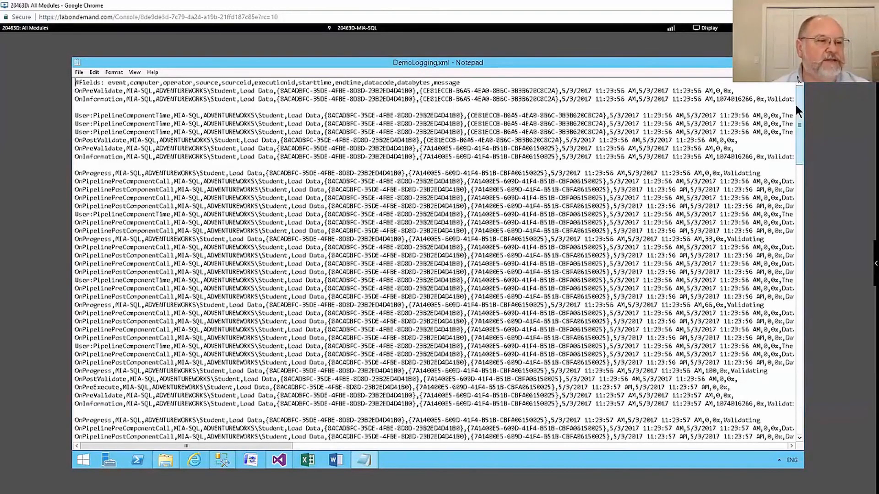
{"action": "left_click_drag", "start_coordinate": [800, 135], "coordinate": [796, 87]}
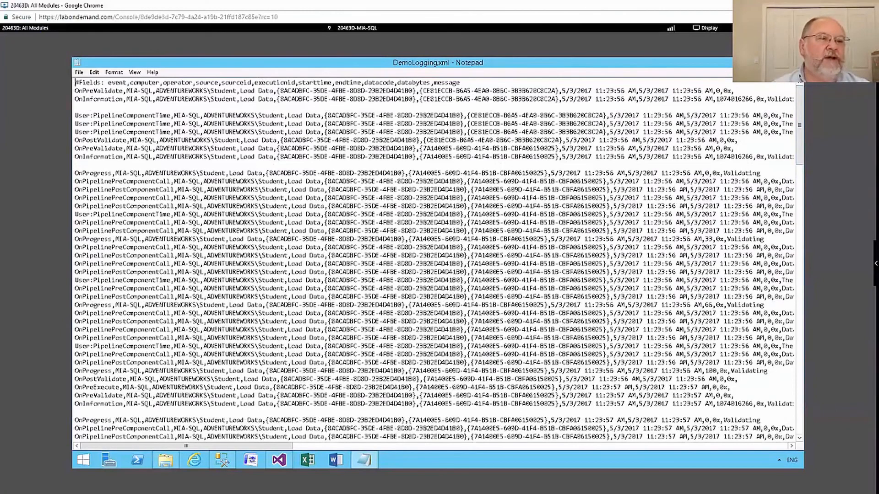
{"action": "key", "text": "alt+F4"}
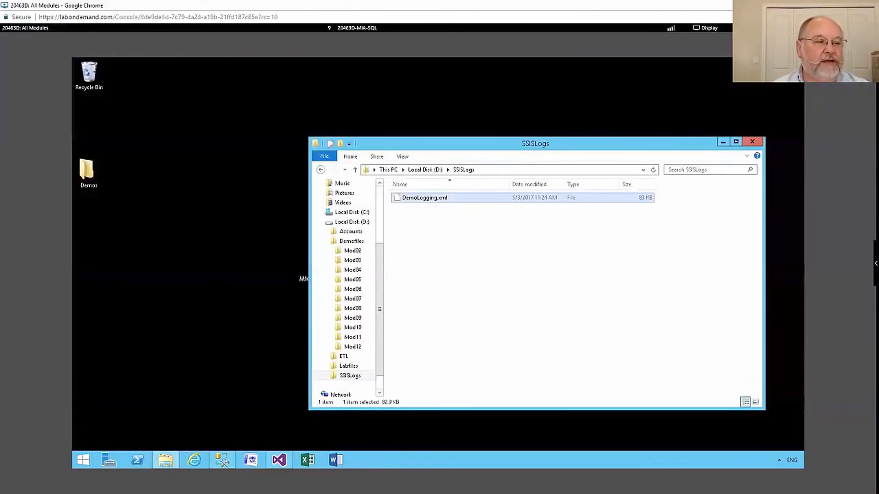
{"action": "left_click", "coordinate": [753, 142]}
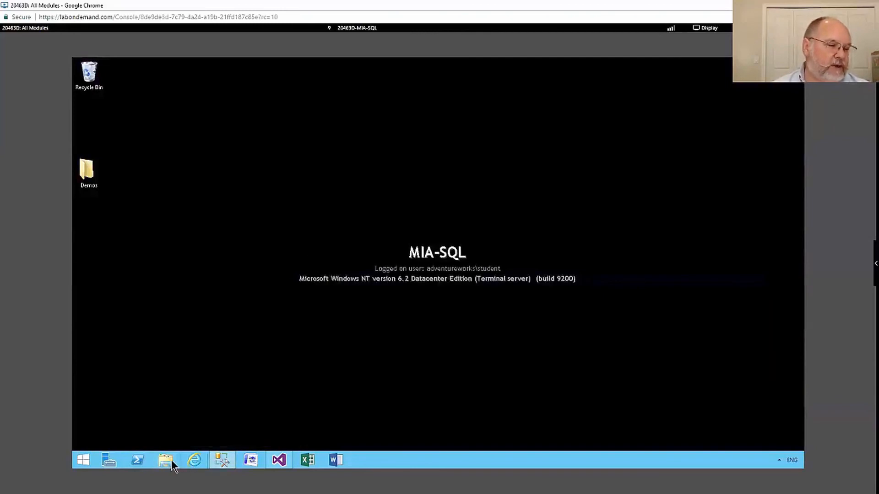